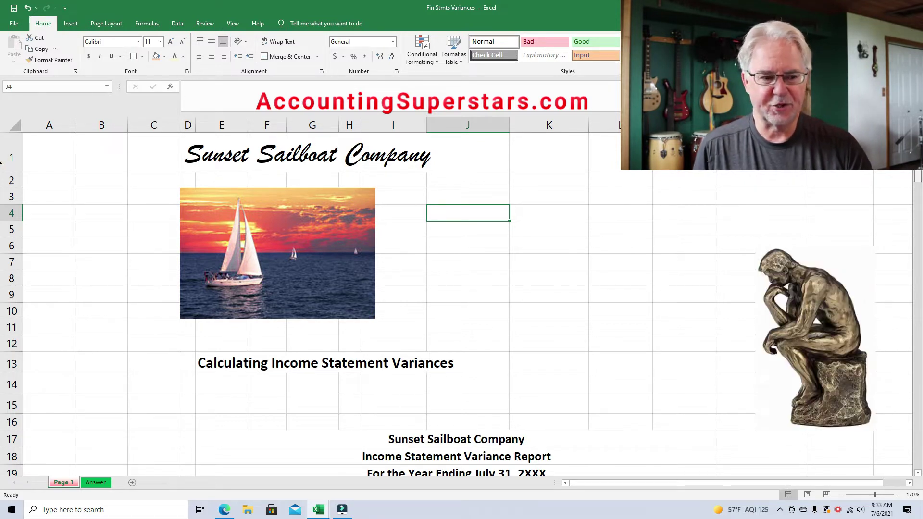
- Reveal the Favorable variance for Sales Revenue in cell L23 by setting its font color to black
{"action": "scroll", "coordinate": [0, 166], "scroll_direction": "down", "scroll_amount": 1}
{"action": "scroll", "coordinate": [0, 166], "scroll_direction": "down", "scroll_amount": 3}
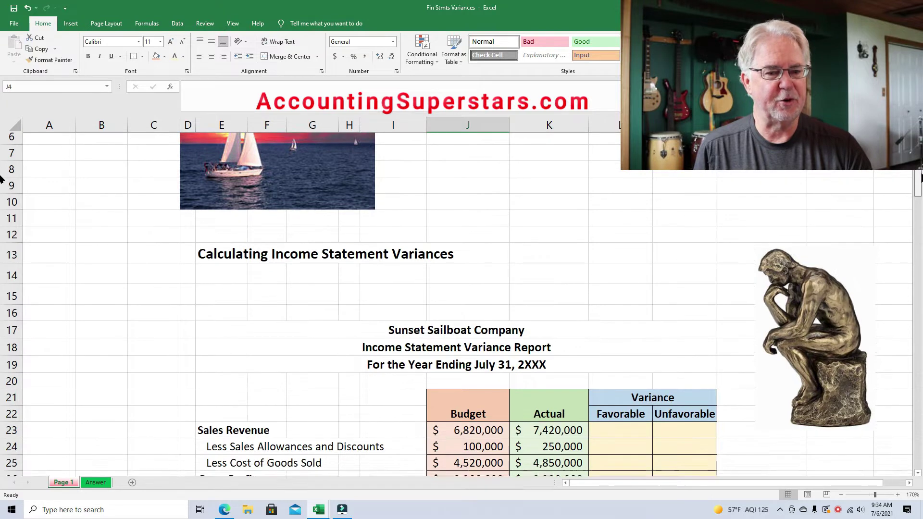
{"action": "scroll", "coordinate": [1, 185], "scroll_direction": "down", "scroll_amount": 3}
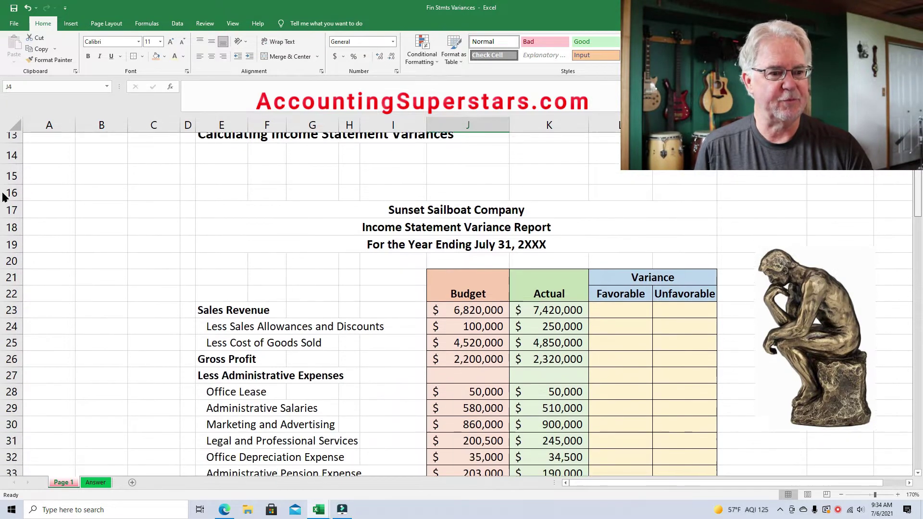
{"action": "scroll", "coordinate": [5, 206], "scroll_direction": "down", "scroll_amount": 1}
{"action": "scroll", "coordinate": [4, 204], "scroll_direction": "up", "scroll_amount": 3}
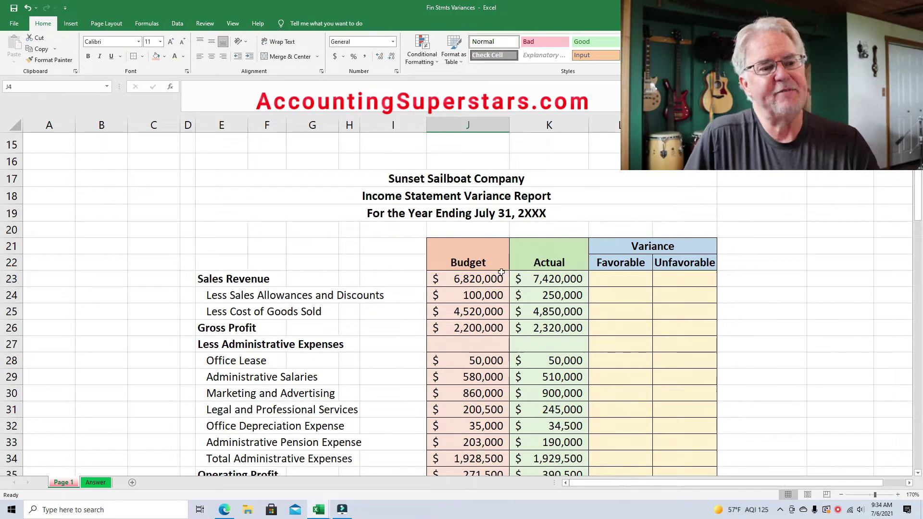
{"action": "left_click", "coordinate": [540, 280]}
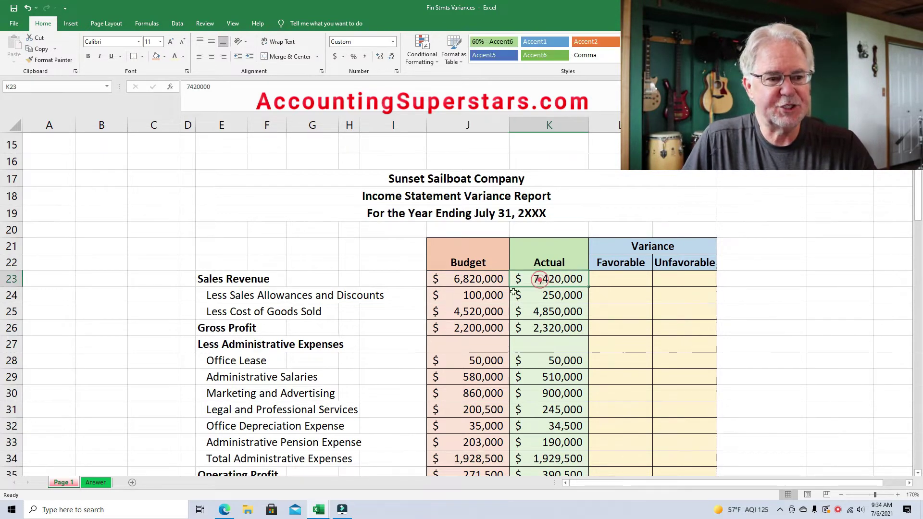
{"action": "left_click", "coordinate": [466, 282]}
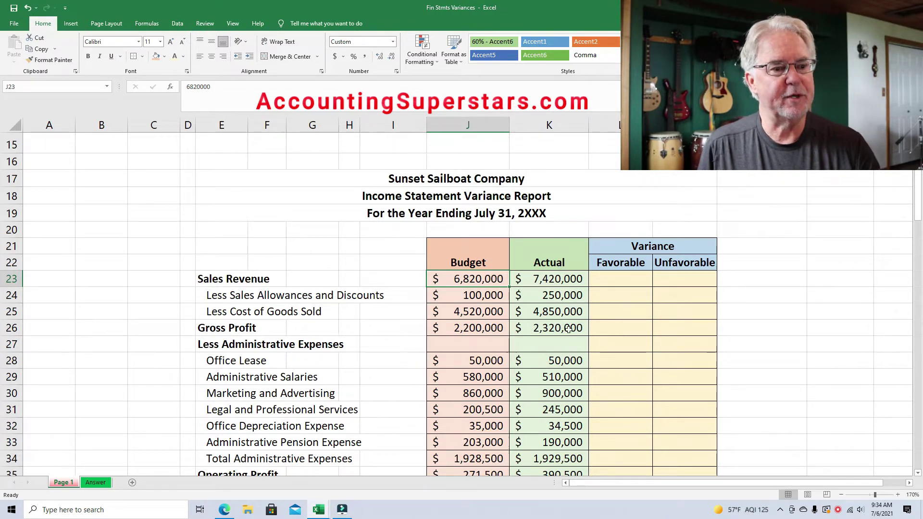
{"action": "left_click", "coordinate": [615, 281]}
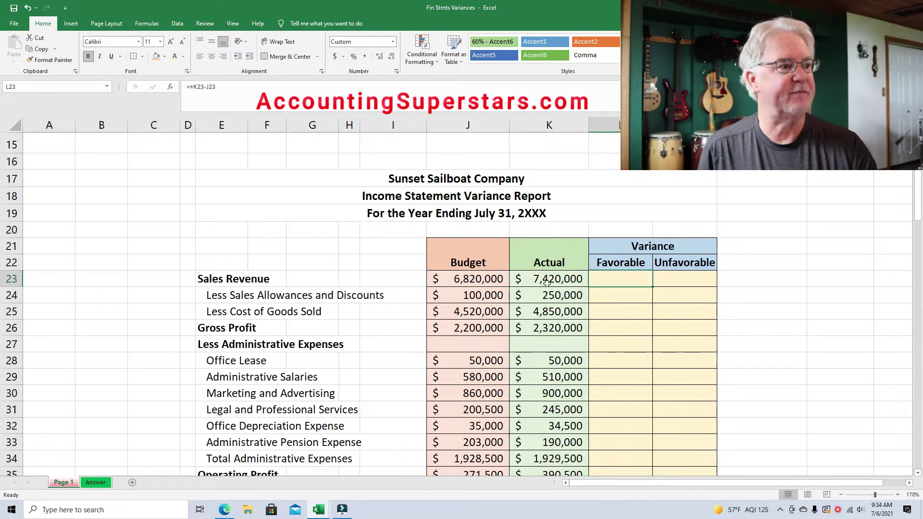
{"action": "left_click", "coordinate": [183, 57]}
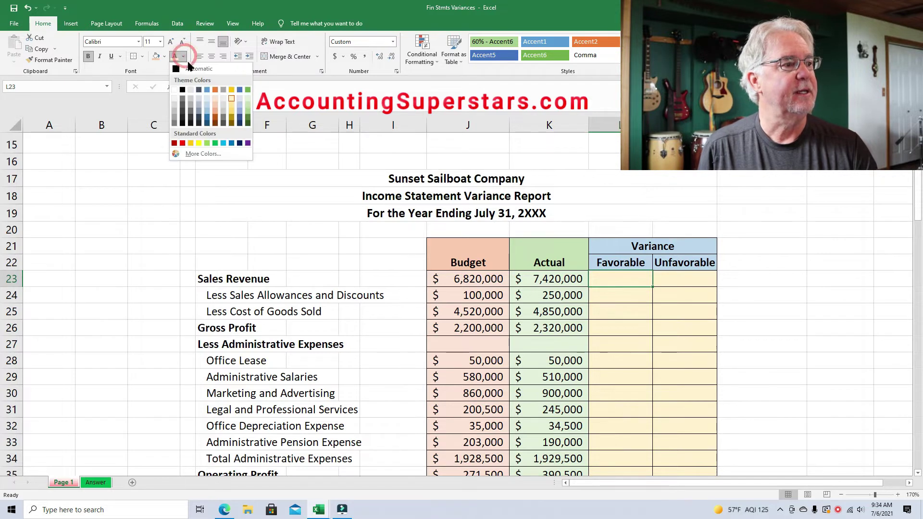
{"action": "left_click", "coordinate": [182, 90]}
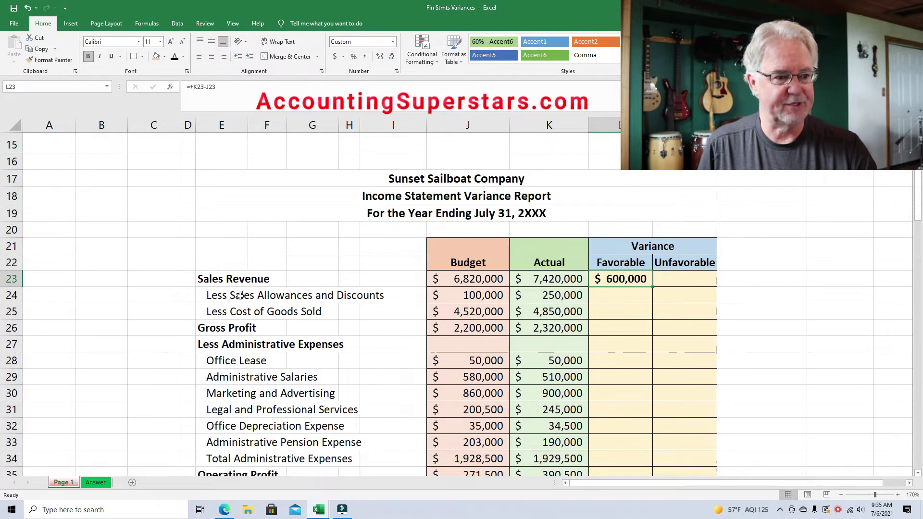
- Reveal the Unfavorable variance for Sales Allowances and Discounts in cell M24 by applying the black font color
{"action": "left_click", "coordinate": [473, 295]}
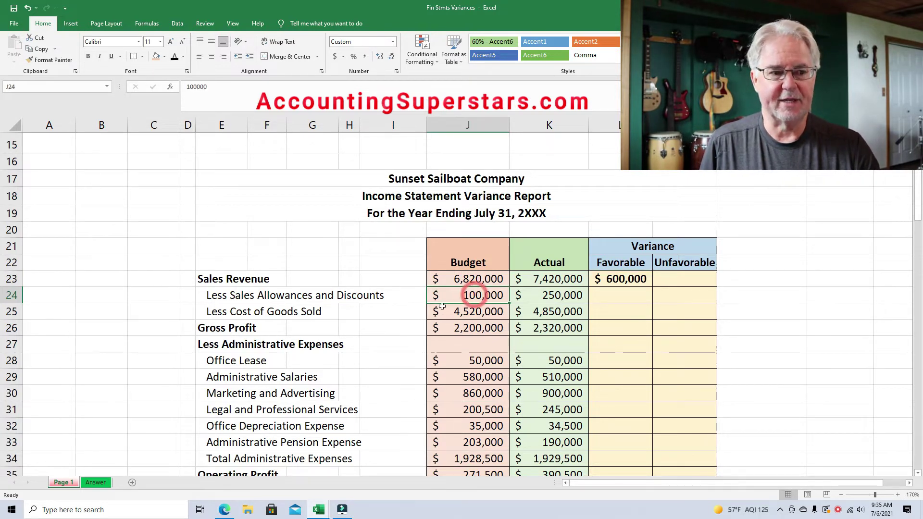
{"action": "left_click", "coordinate": [544, 294]}
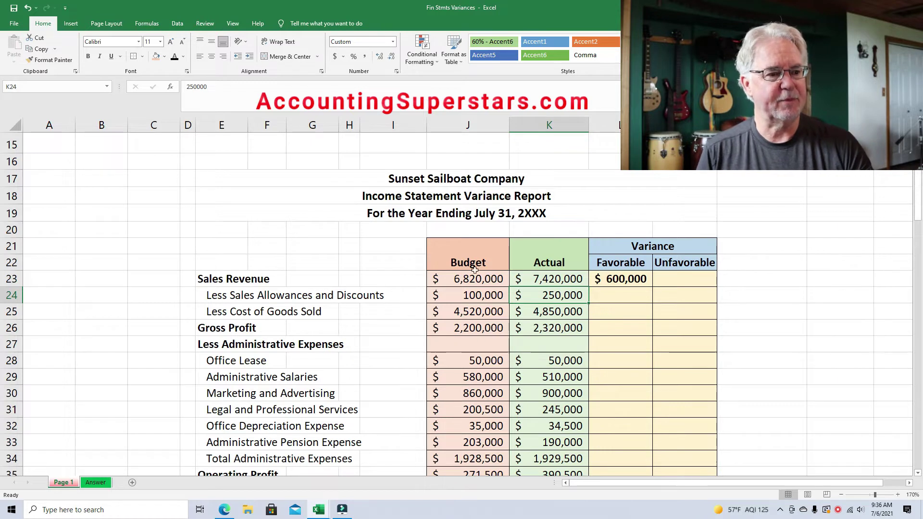
{"action": "left_click", "coordinate": [471, 295]}
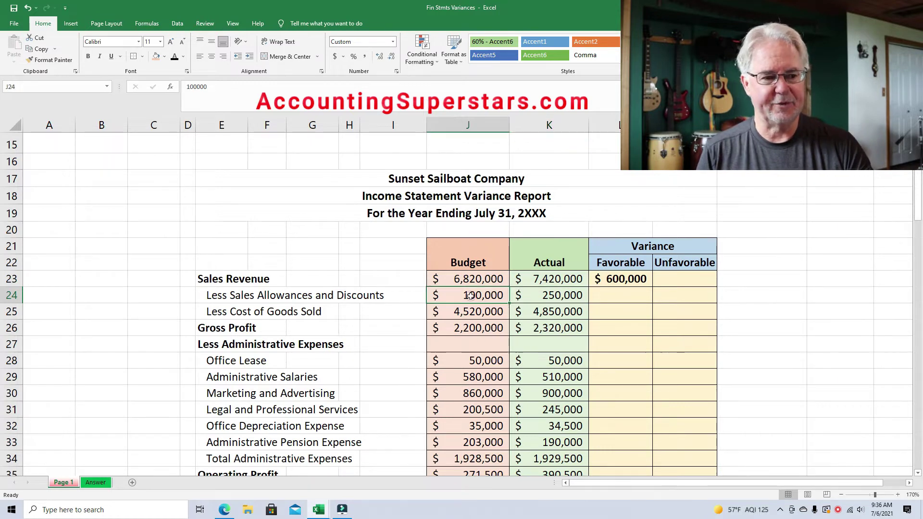
{"action": "left_click", "coordinate": [542, 294]}
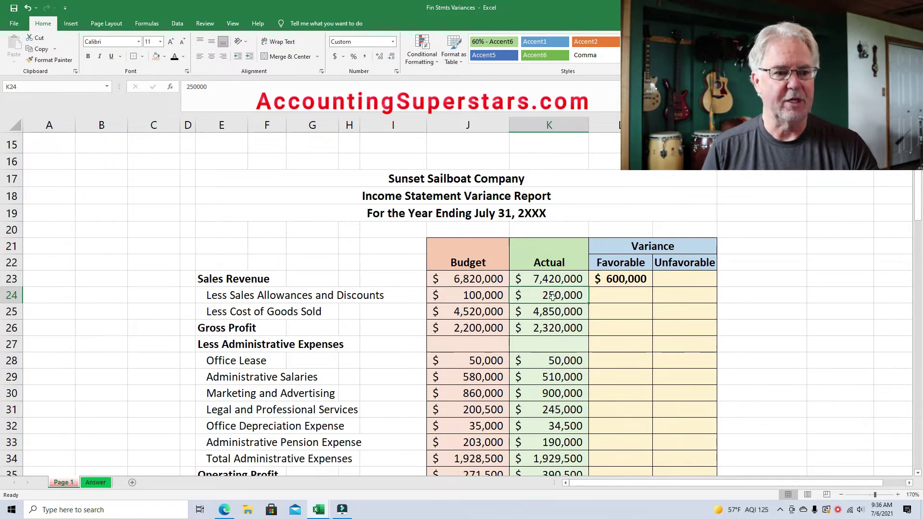
{"action": "left_click", "coordinate": [682, 295]}
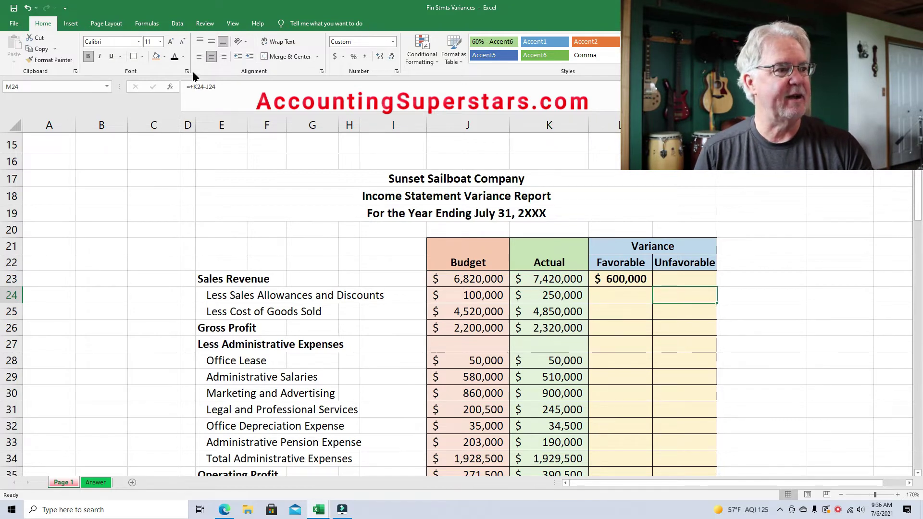
{"action": "left_click", "coordinate": [174, 57]}
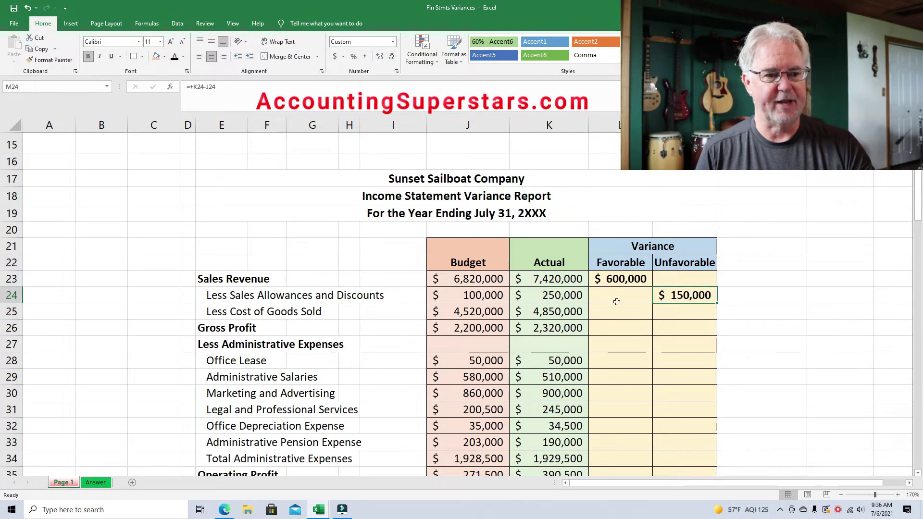
{"action": "left_click", "coordinate": [688, 296]}
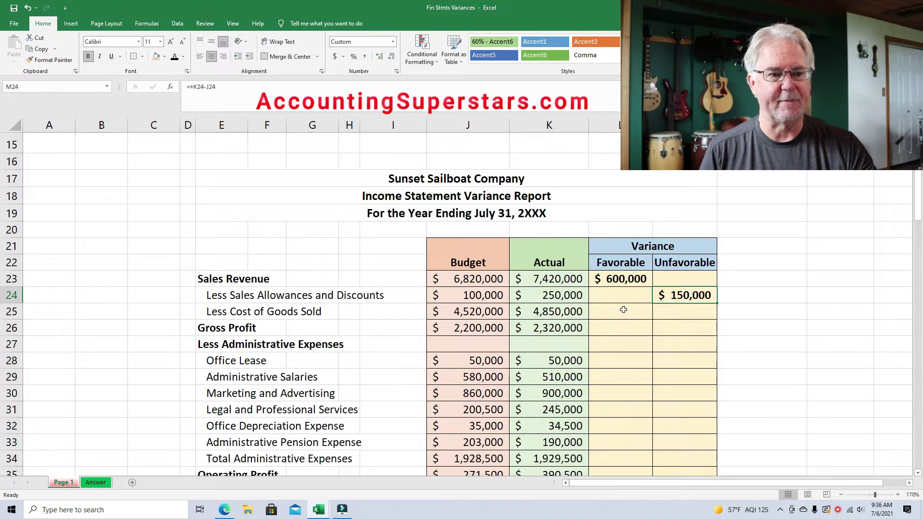
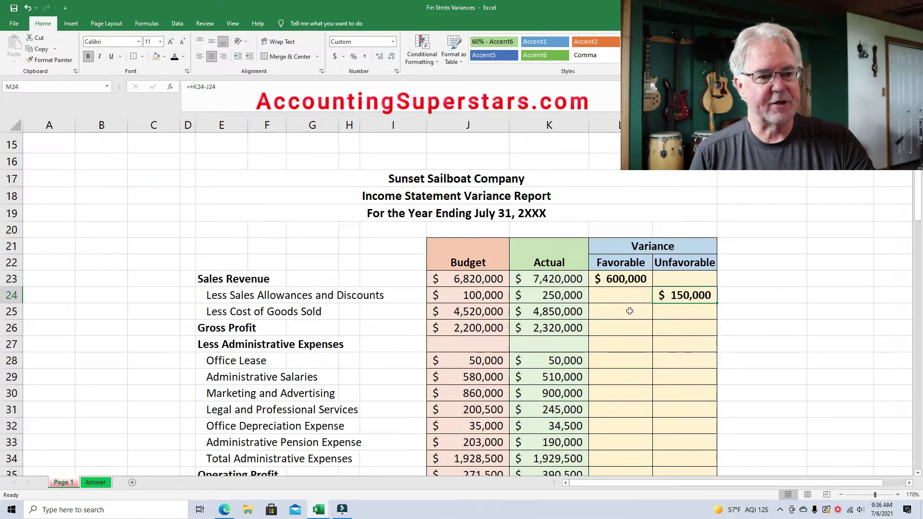
- Reveal the Unfavorable variance for Cost of Goods Sold in cell M25 with the black font color
{"action": "left_click", "coordinate": [455, 315]}
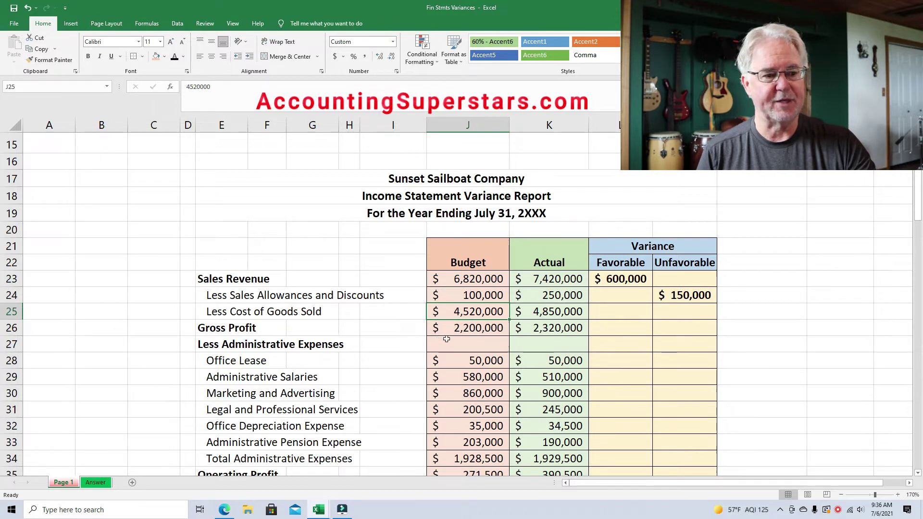
{"action": "left_click", "coordinate": [539, 310]}
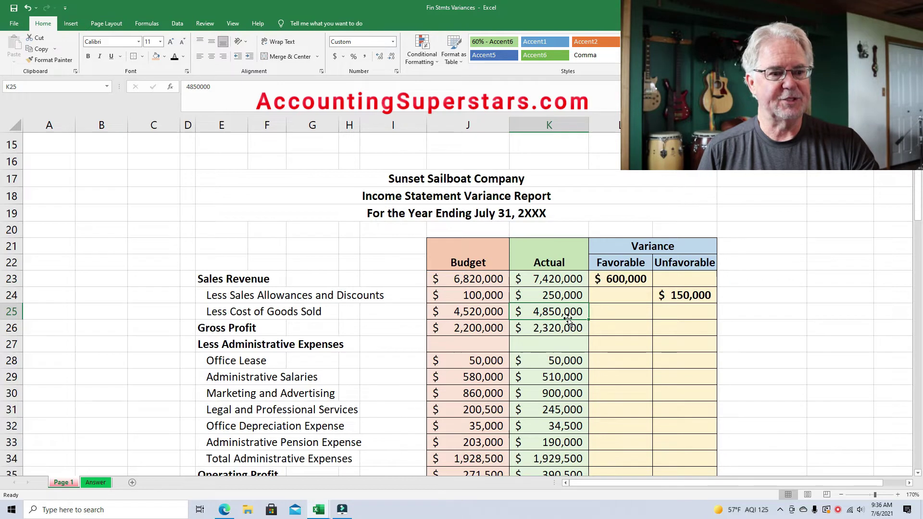
{"action": "left_click", "coordinate": [684, 307]}
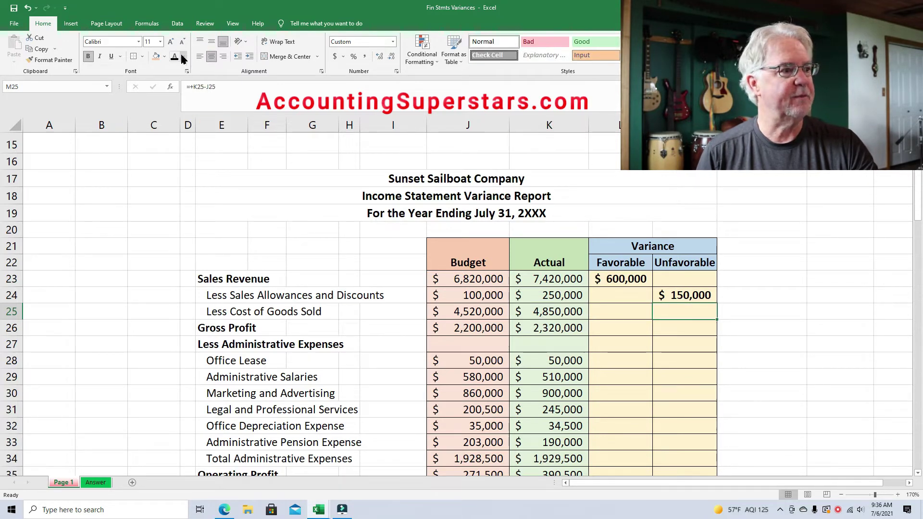
{"action": "left_click", "coordinate": [174, 57]}
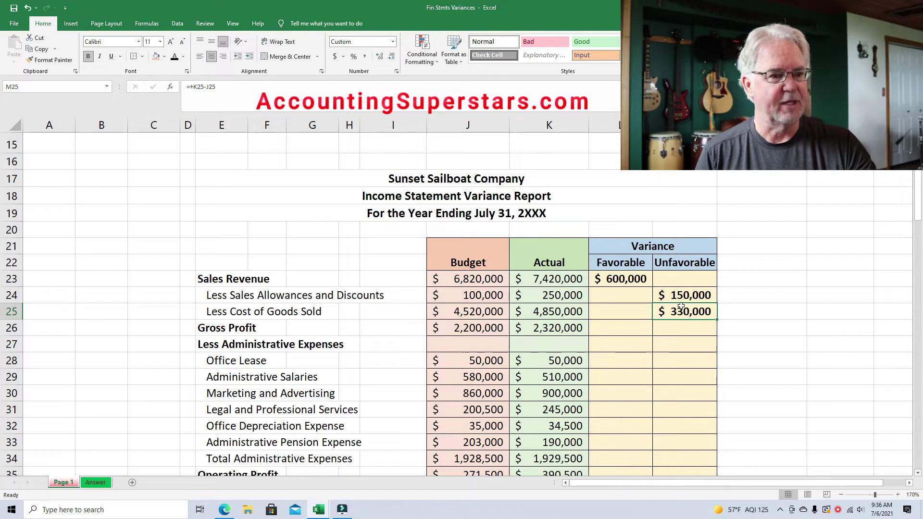
{"action": "left_click", "coordinate": [625, 284]}
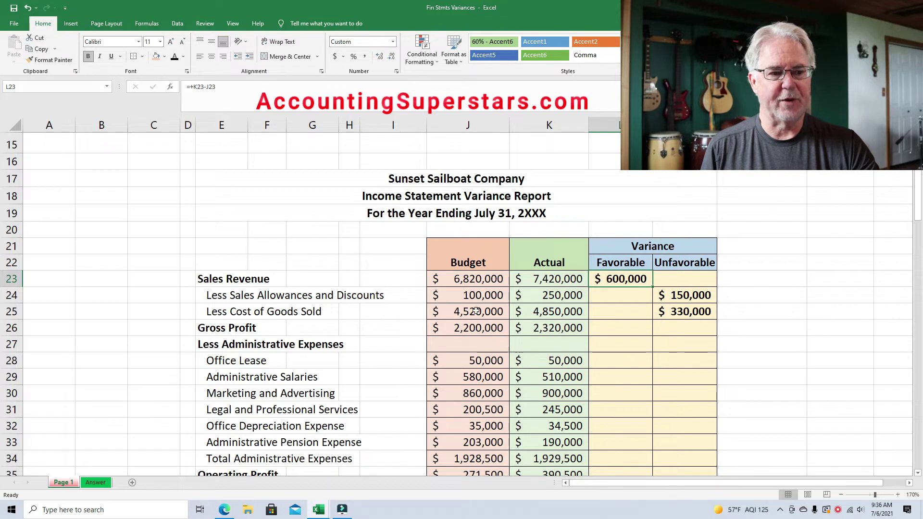
{"action": "left_click", "coordinate": [691, 308]}
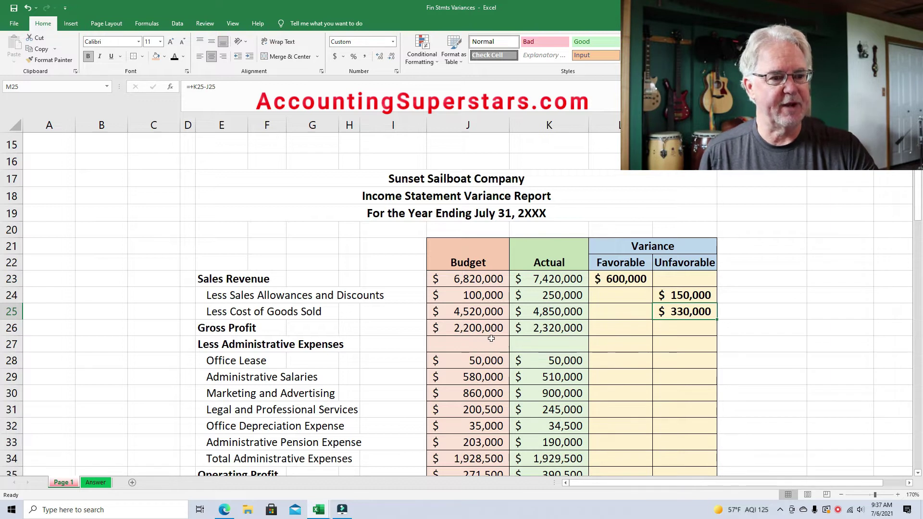
- Reveal the Favorable variance for Gross Profit in cell L26 by making its font black
{"action": "left_click", "coordinate": [478, 332]}
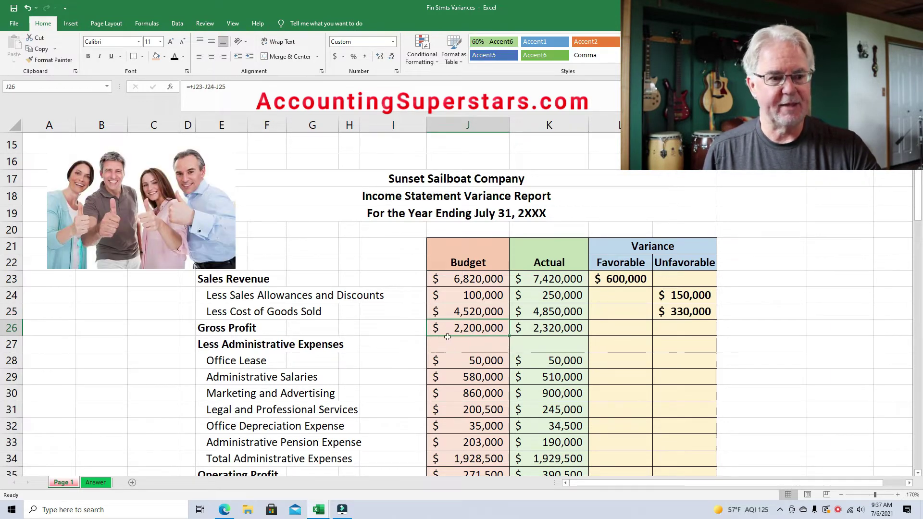
{"action": "left_click", "coordinate": [541, 329]}
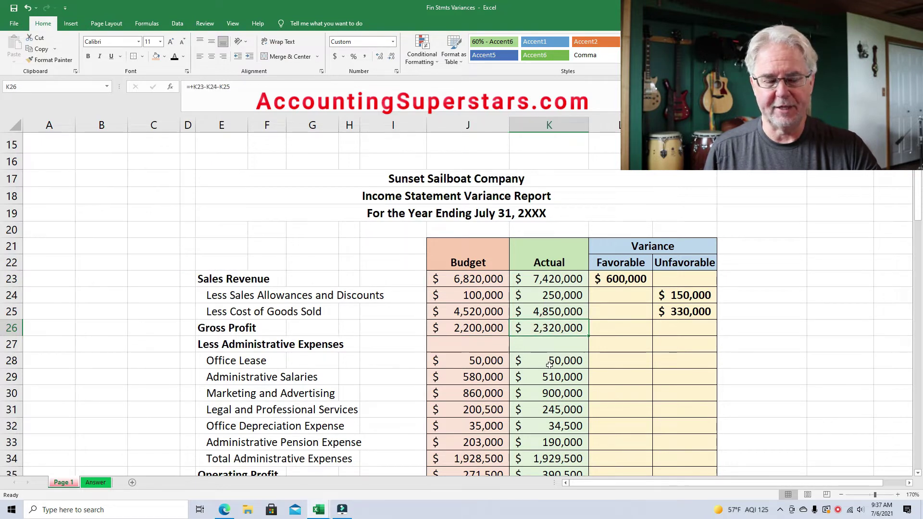
{"action": "left_click", "coordinate": [620, 327]}
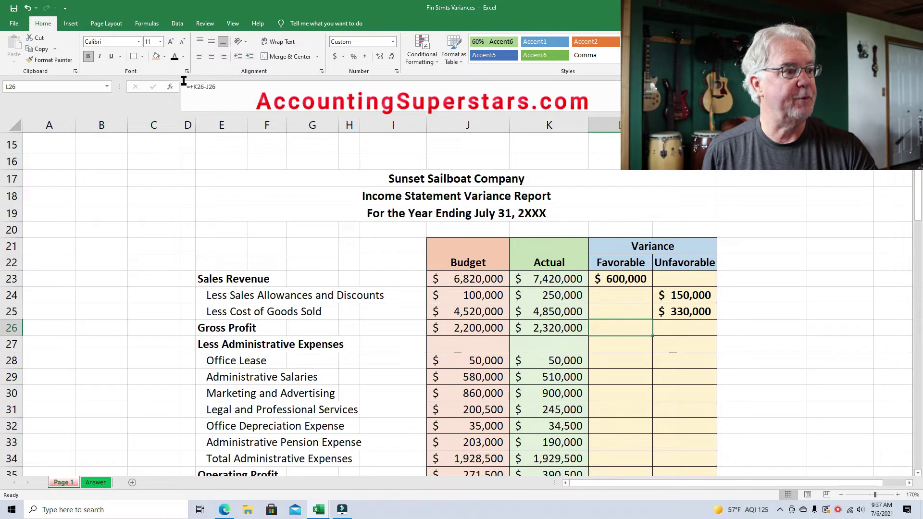
{"action": "left_click", "coordinate": [175, 56]}
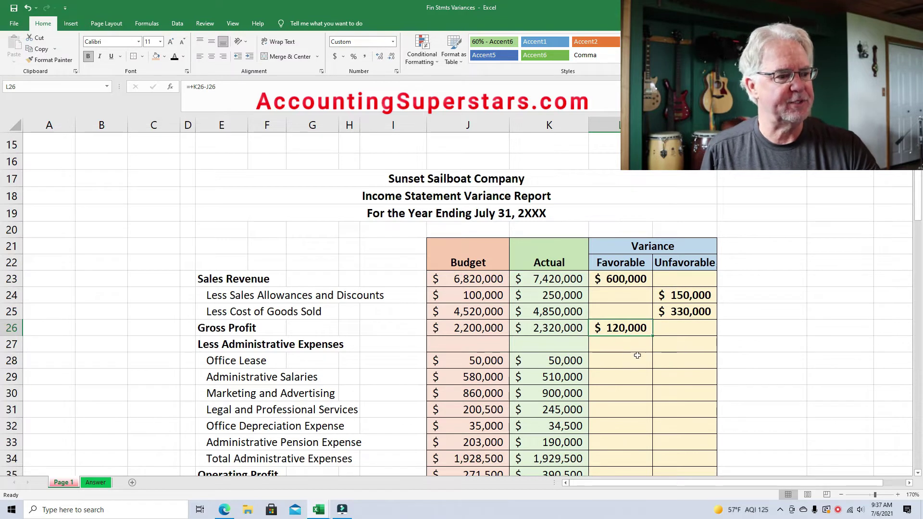
- Reveal the Favorable variance for Administrative Salaries in cell L29 by applying the black font color
{"action": "left_click", "coordinate": [471, 382]}
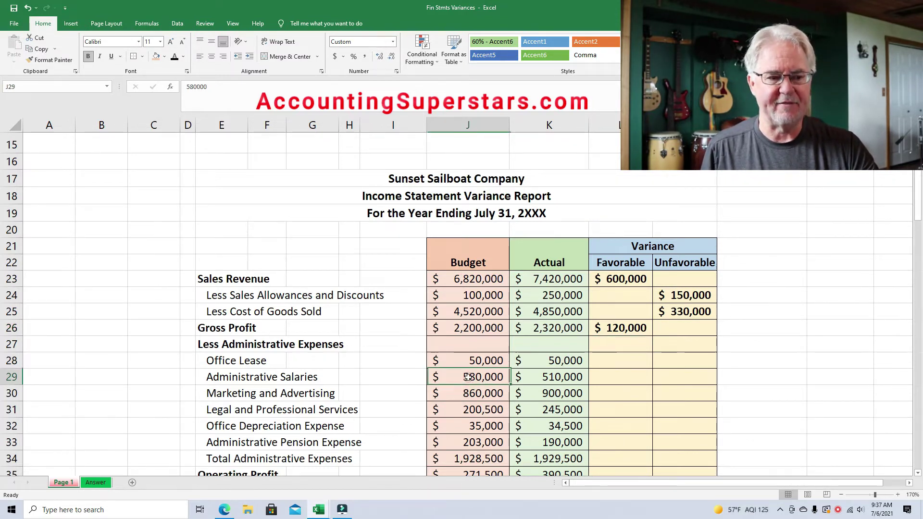
{"action": "left_click", "coordinate": [551, 378]}
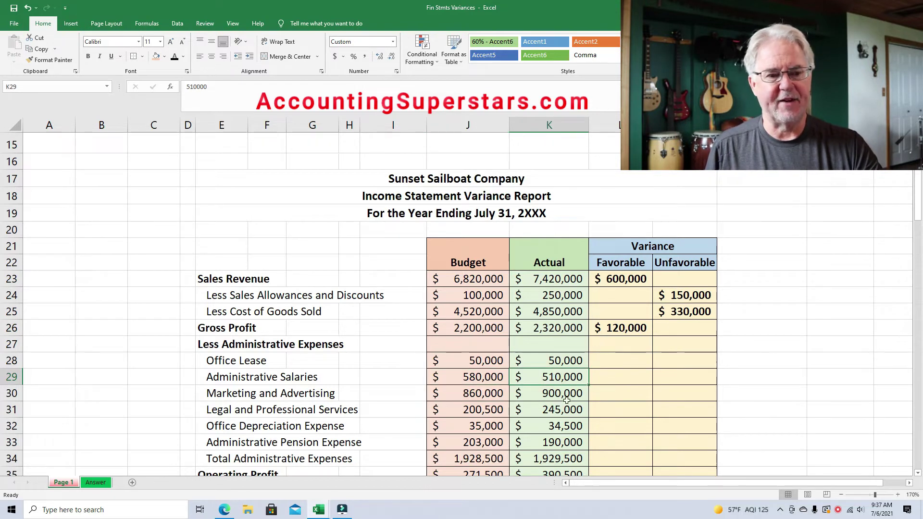
{"action": "left_click", "coordinate": [622, 378]}
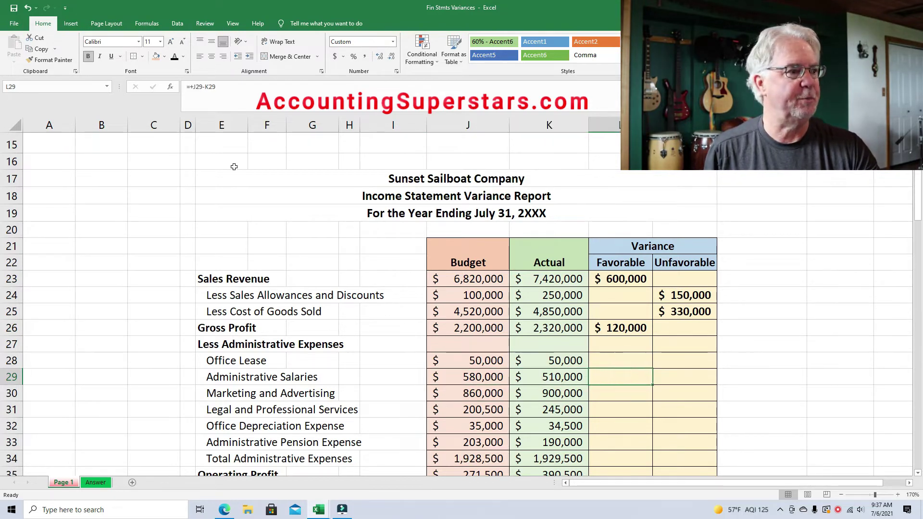
{"action": "left_click", "coordinate": [175, 56]}
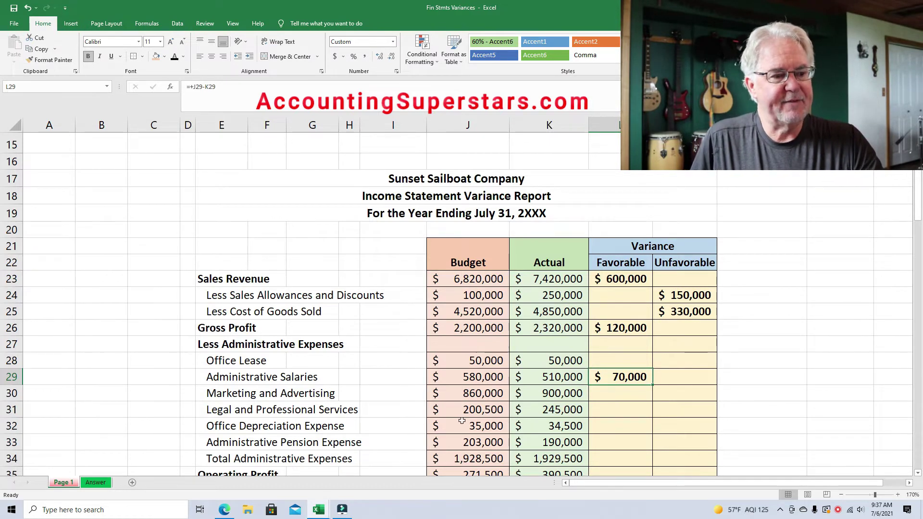
- Reveal the Unfavorable variance for Marketing and Advertising in cell M30 by setting its font color to black
{"action": "left_click", "coordinate": [462, 395]}
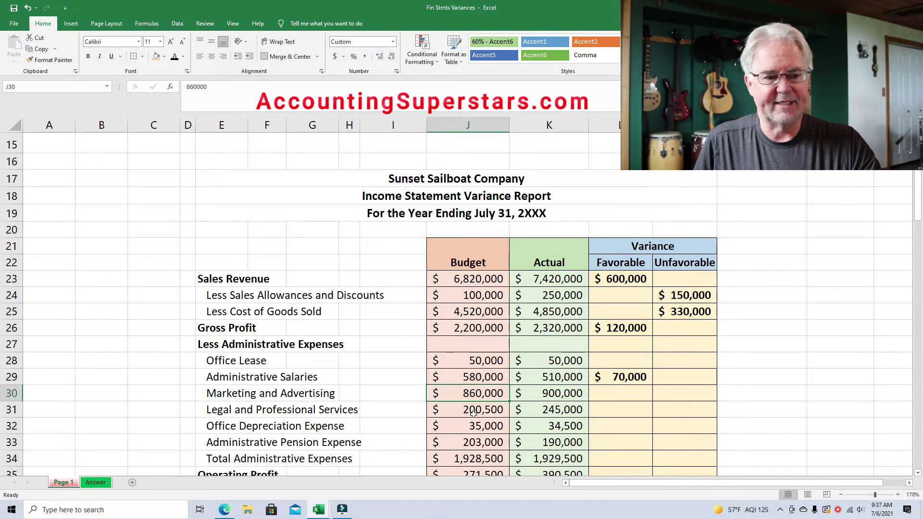
{"action": "left_click", "coordinate": [551, 398]}
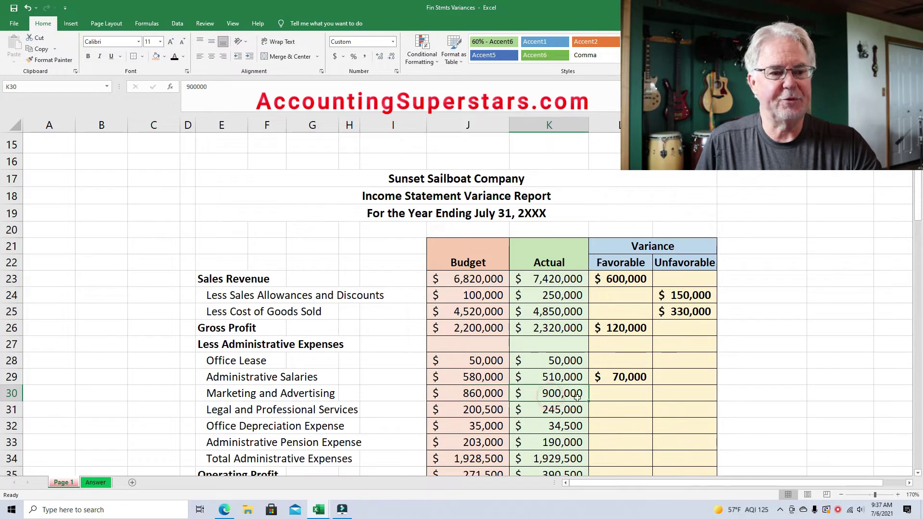
{"action": "left_click", "coordinate": [676, 391]}
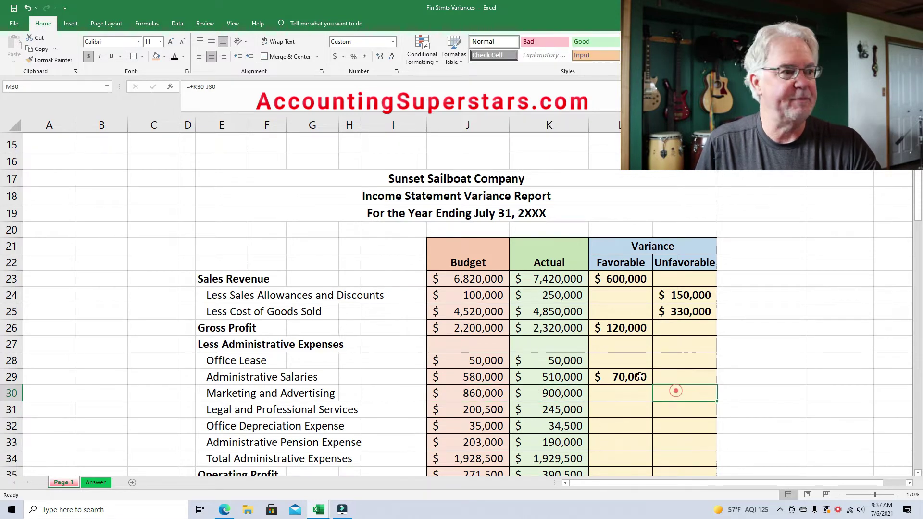
{"action": "left_click", "coordinate": [174, 55]}
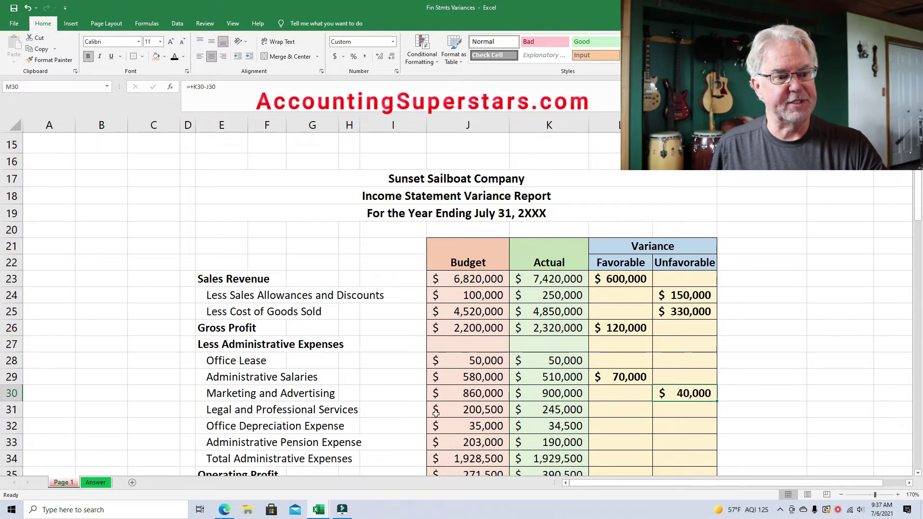
- Reveal the Unfavorable variance for Legal and Professional Services in cell M31 by applying the black font color
{"action": "left_click", "coordinate": [452, 415]}
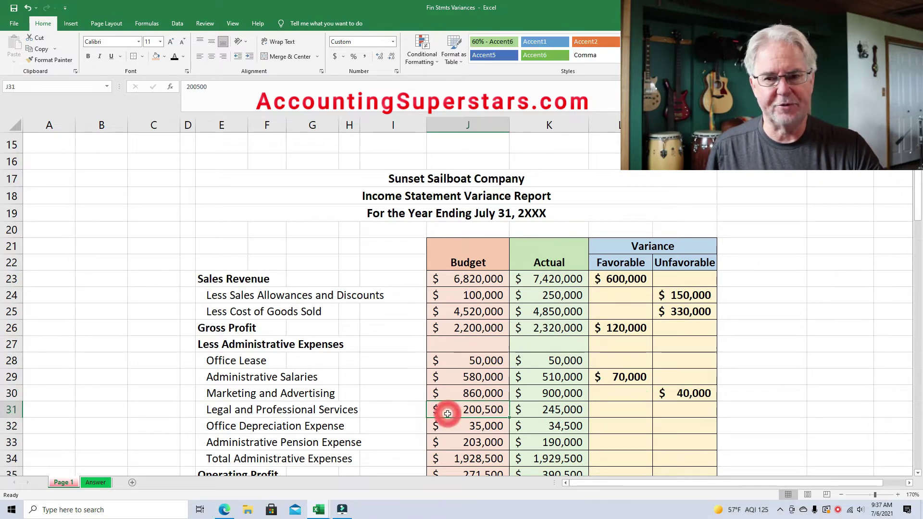
{"action": "left_click", "coordinate": [546, 408]}
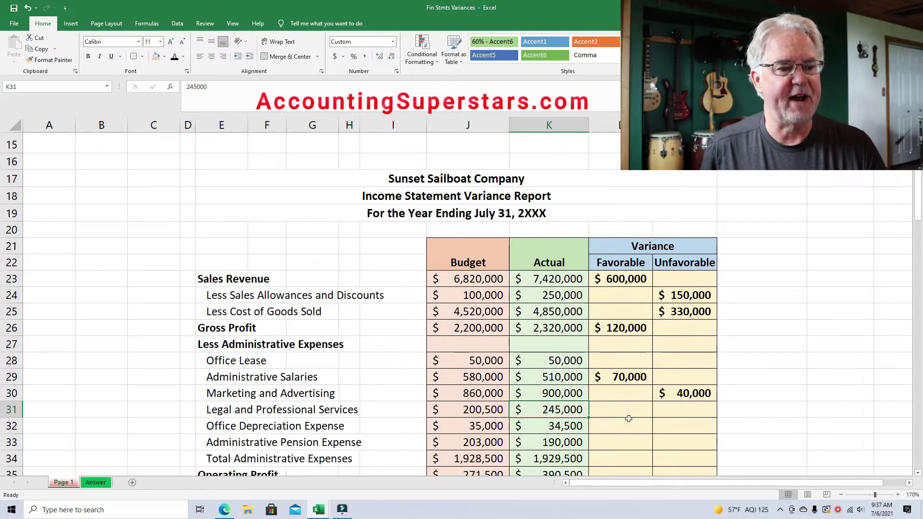
{"action": "left_click", "coordinate": [679, 410]}
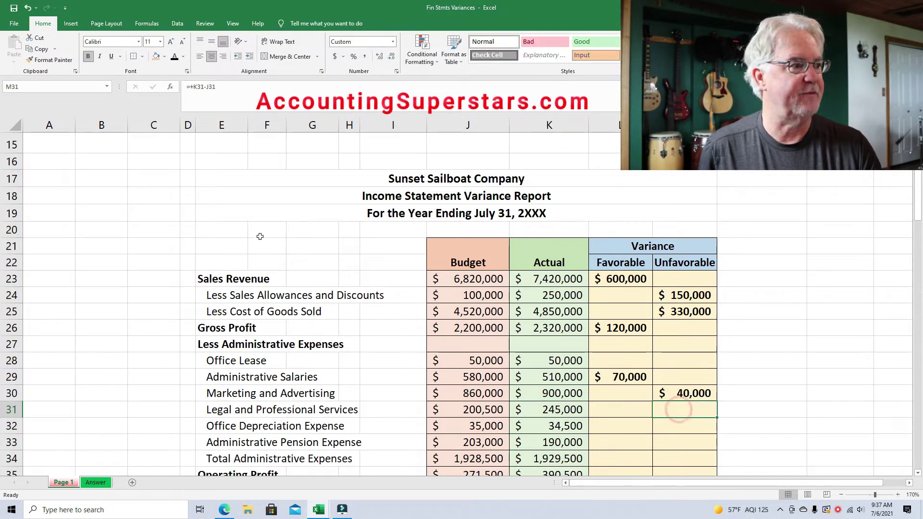
{"action": "key", "text": "ctrl+d"}
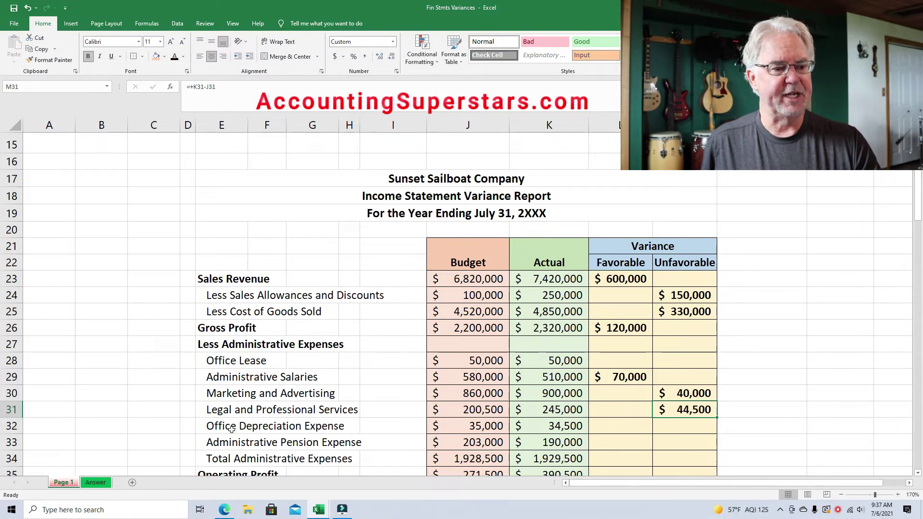
- Reveal the Favorable variance for Office Depreciation Expense in cell L32 with the black font color
{"action": "left_click", "coordinate": [461, 427]}
{"action": "left_click", "coordinate": [558, 425]}
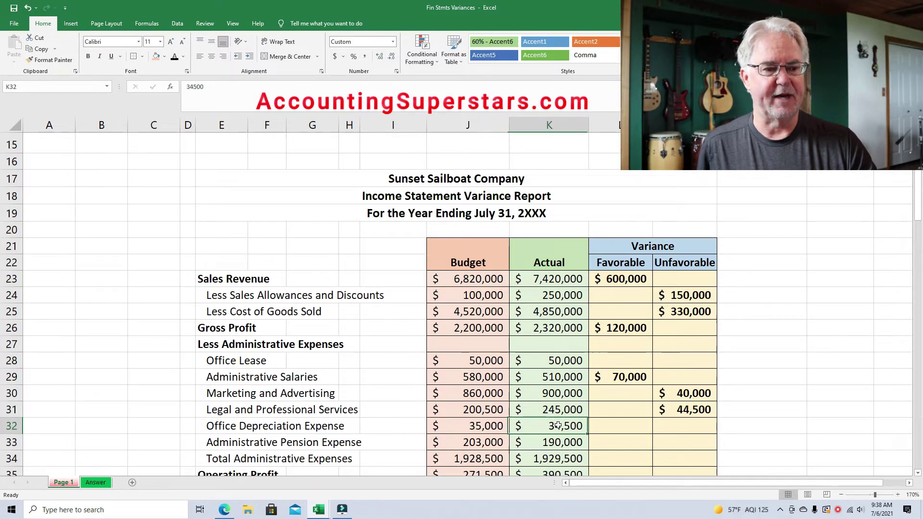
{"action": "left_click", "coordinate": [628, 430]}
{"action": "key", "text": "ctrl+v"}
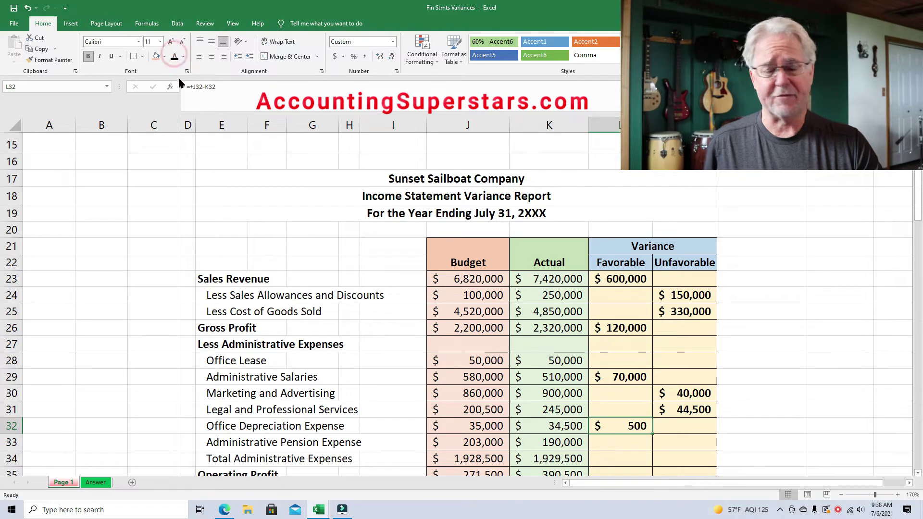
- Reveal the Favorable variance for Administrative Pension Expense in cell L33 by setting its font color to black
{"action": "scroll", "coordinate": [172, 351], "scroll_direction": "down", "scroll_amount": 2}
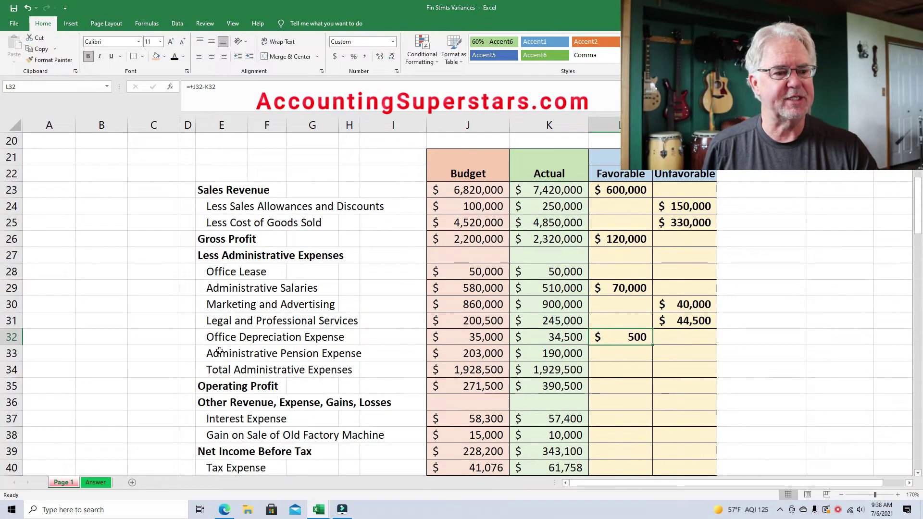
{"action": "left_click", "coordinate": [640, 357]}
{"action": "left_click", "coordinate": [468, 355]}
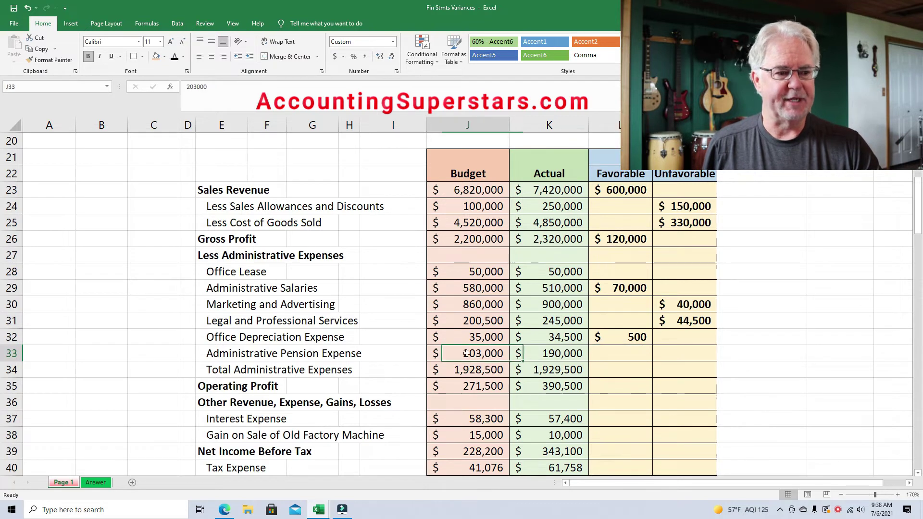
{"action": "left_click", "coordinate": [530, 357]}
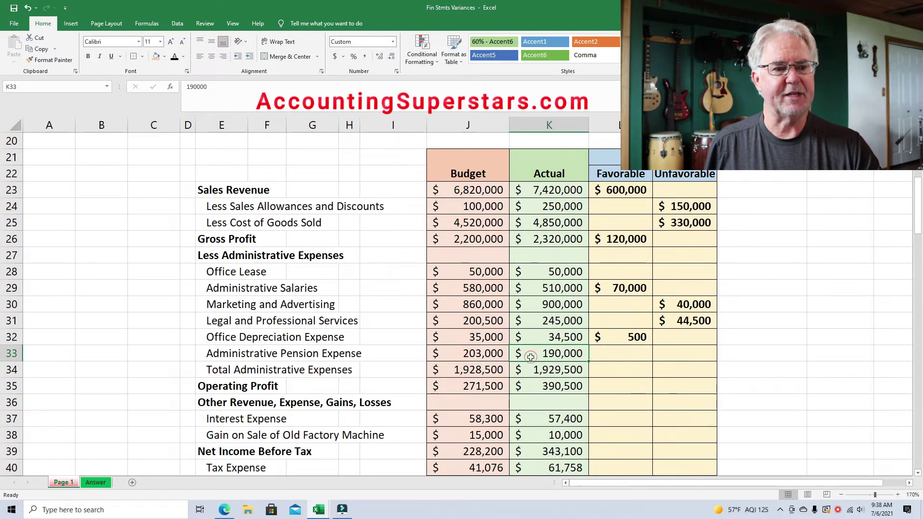
{"action": "left_click", "coordinate": [620, 355]}
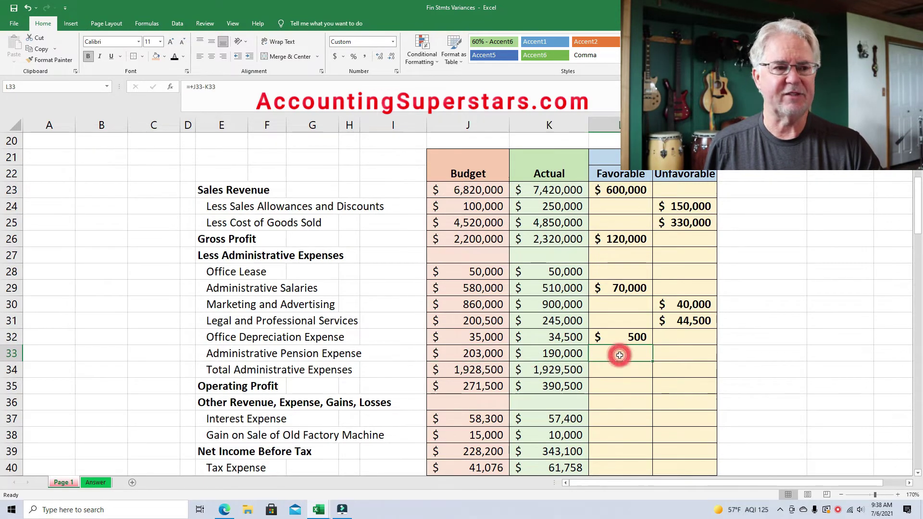
{"action": "left_click", "coordinate": [182, 60]}
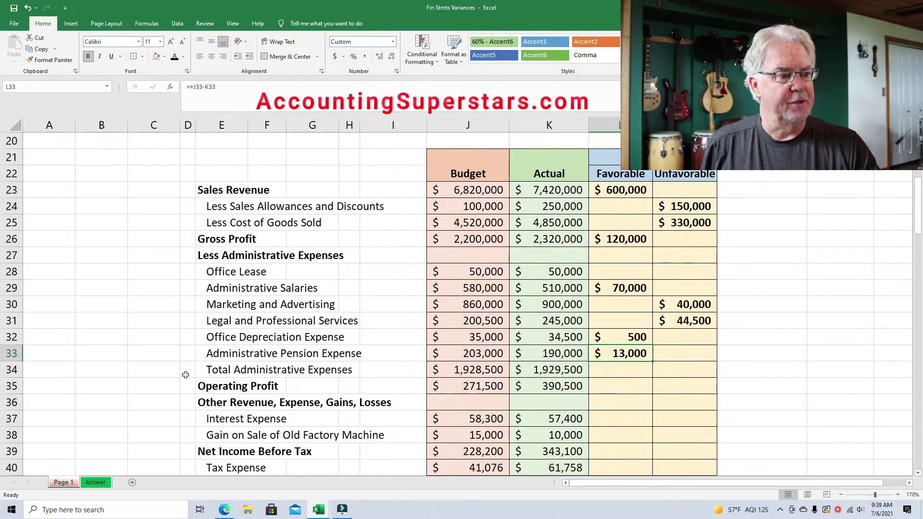
- Reveal the Unfavorable variance for Total Administrative Expenses in cell M34 by making its font black
{"action": "left_click", "coordinate": [443, 374]}
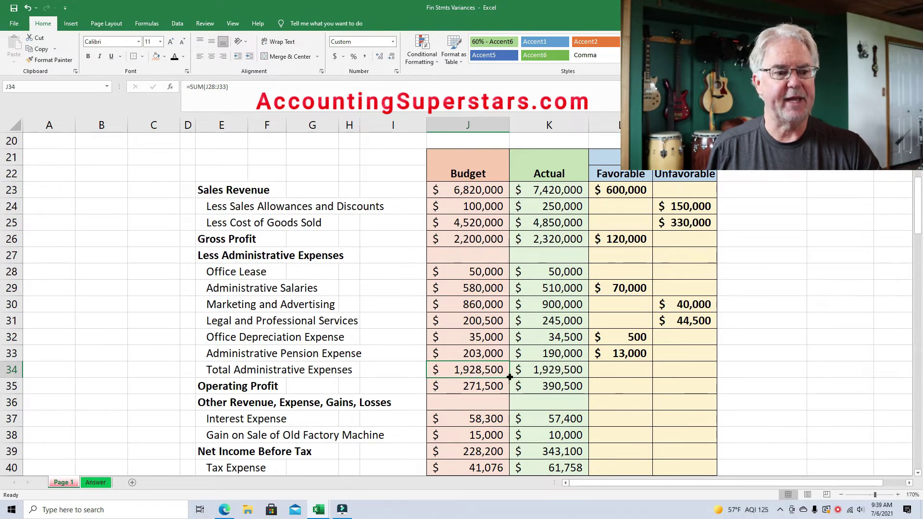
{"action": "left_click", "coordinate": [539, 375]}
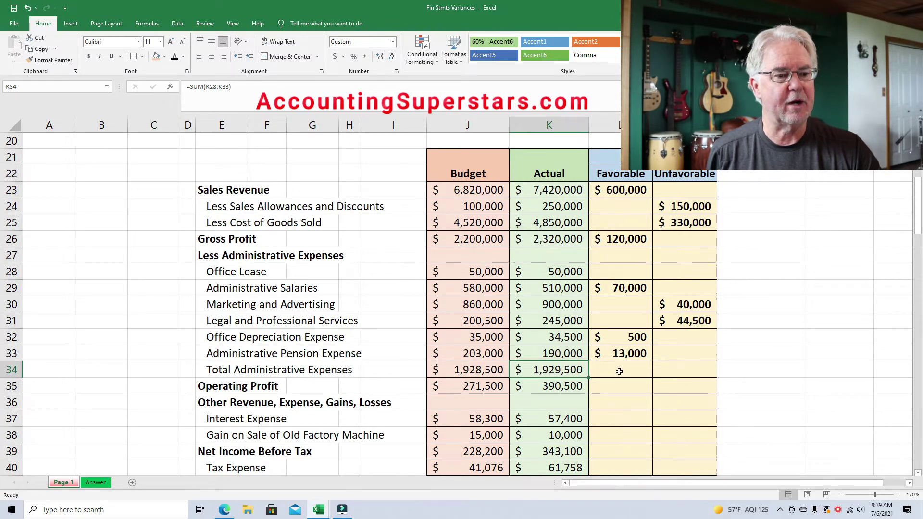
{"action": "left_click", "coordinate": [672, 371]}
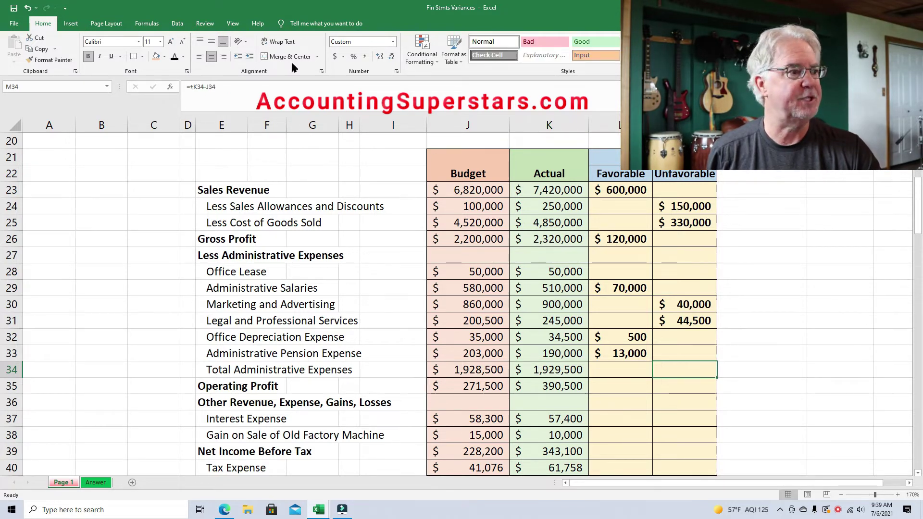
{"action": "left_click", "coordinate": [175, 56]}
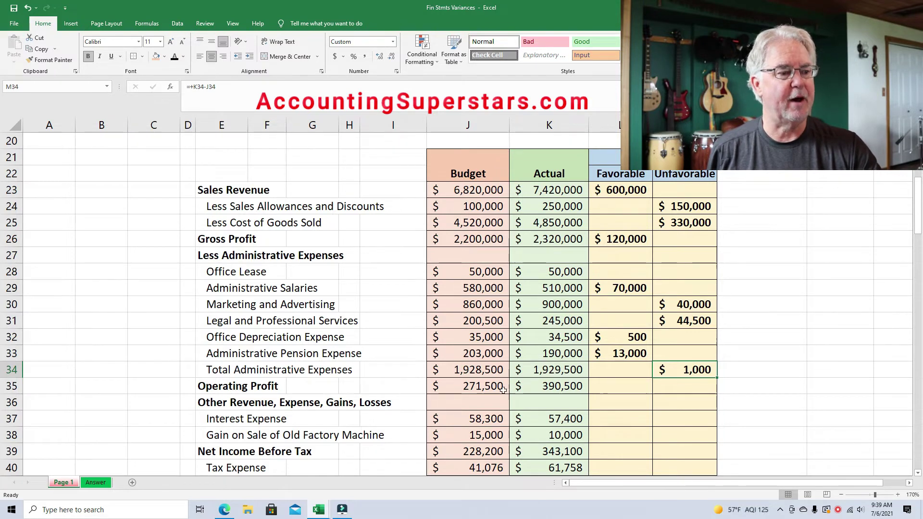
- Reveal the Favorable variance for Operating Profit in cell L35 by applying the black font color
{"action": "left_click", "coordinate": [446, 390]}
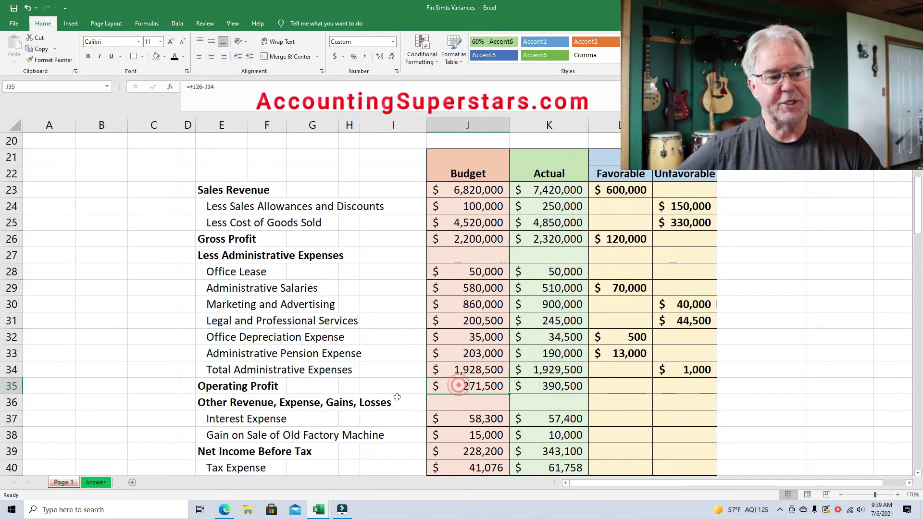
{"action": "left_click", "coordinate": [540, 386]}
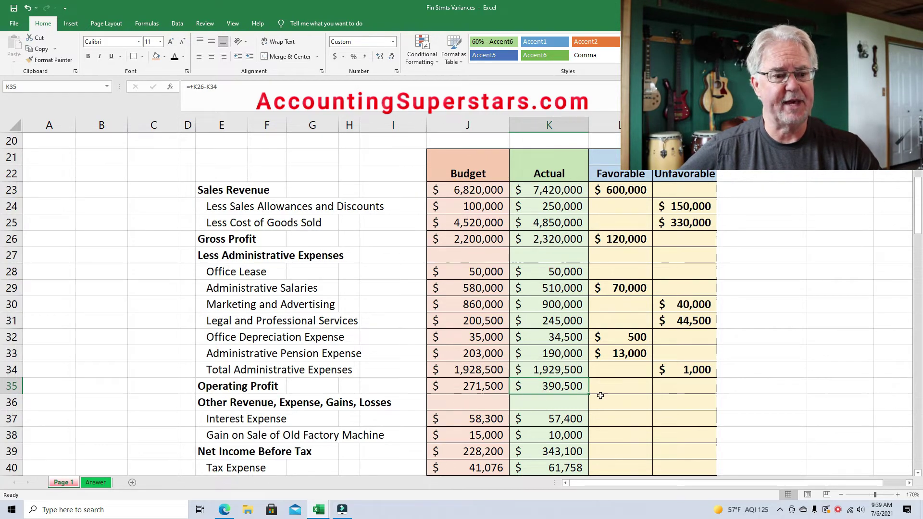
{"action": "left_click", "coordinate": [626, 384]}
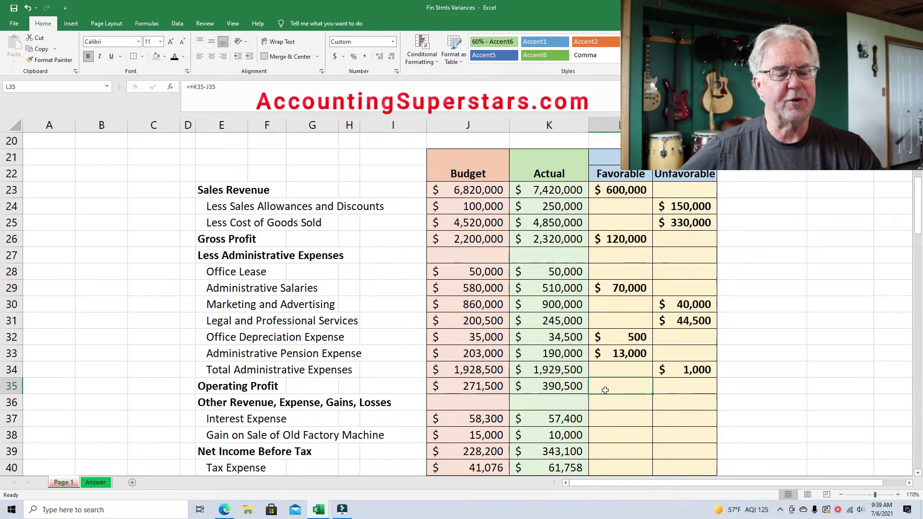
{"action": "left_click", "coordinate": [176, 59]}
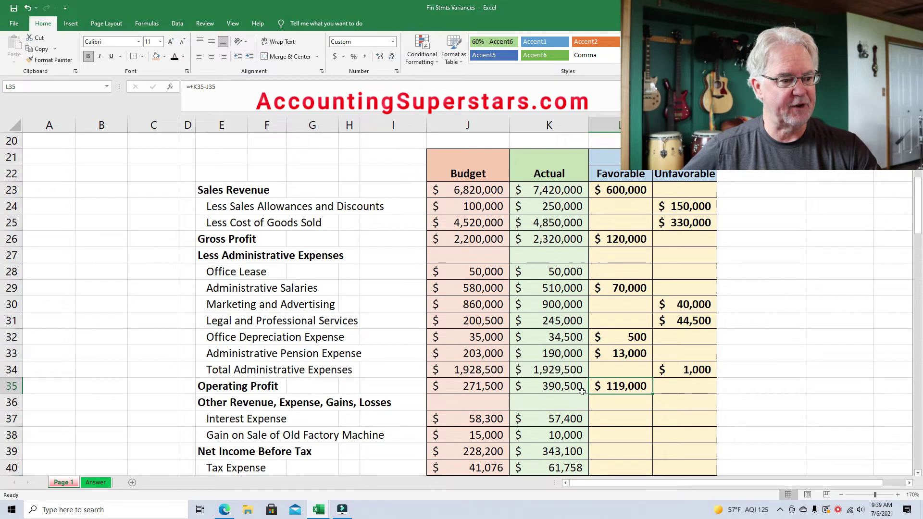
- Reveal the Favorable variance for Interest Expense in cell L37 by setting its font color to black
{"action": "left_click", "coordinate": [918, 474]}
{"action": "left_click", "coordinate": [918, 474]}
{"action": "left_click", "coordinate": [918, 473]}
{"action": "left_click", "coordinate": [918, 474]}
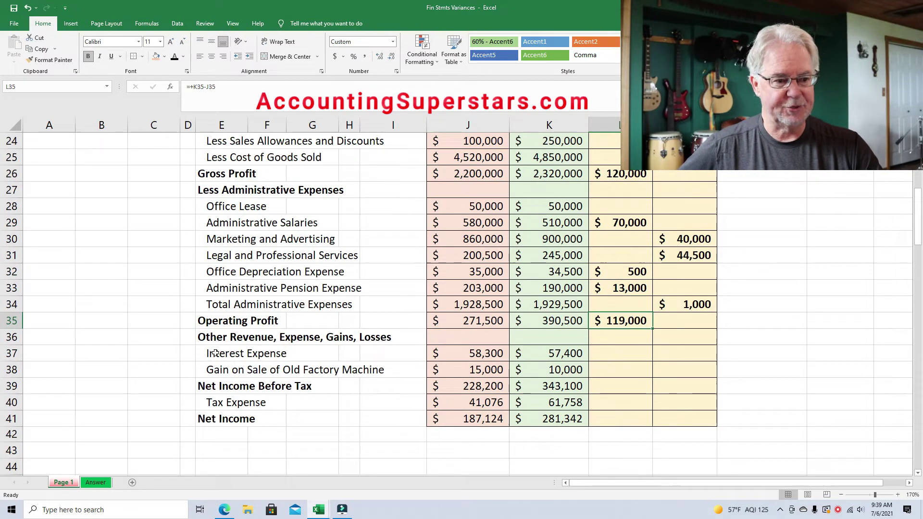
{"action": "left_click", "coordinate": [470, 354]}
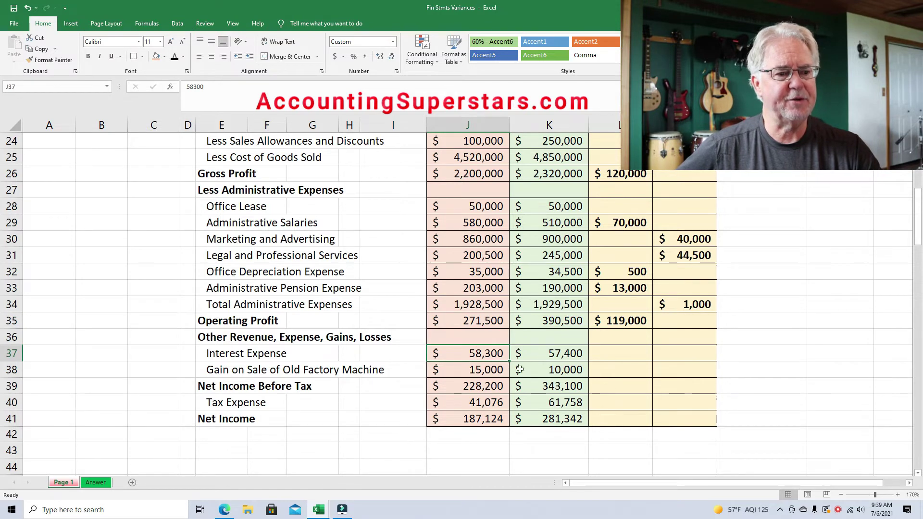
{"action": "left_click", "coordinate": [544, 354]}
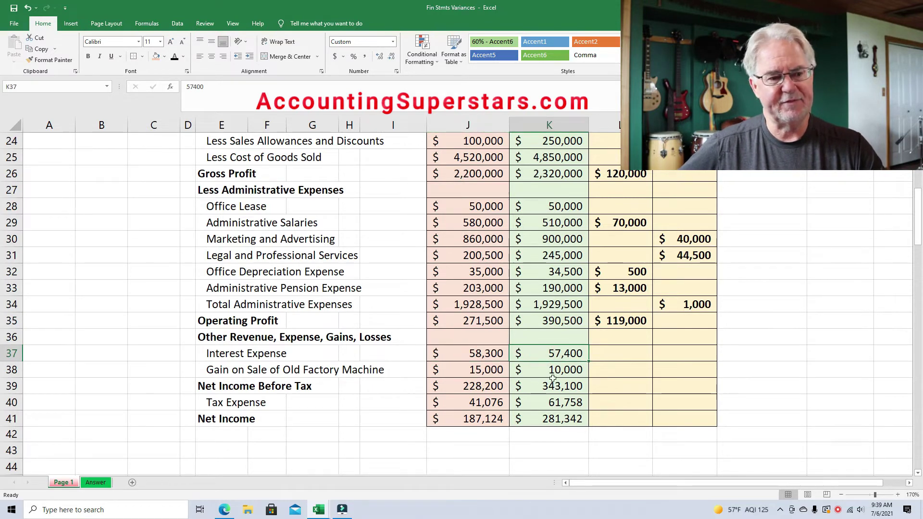
{"action": "left_click", "coordinate": [621, 358]}
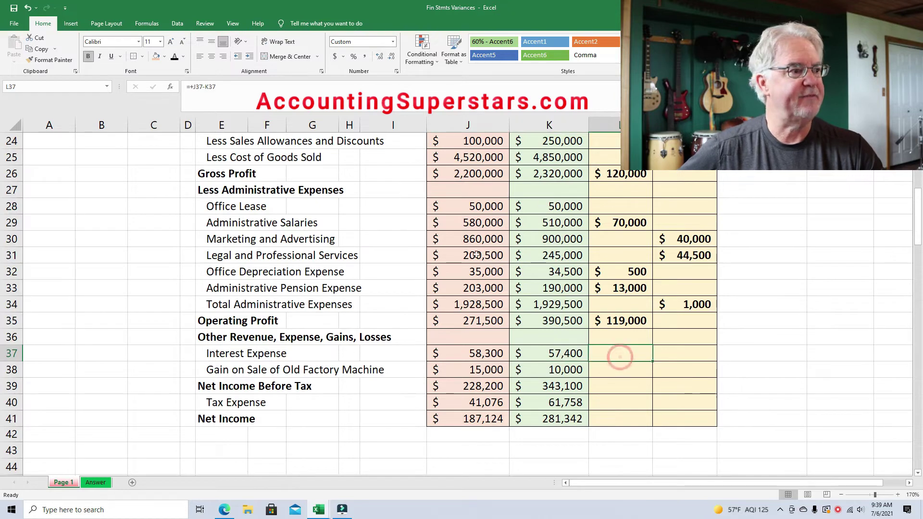
{"action": "left_click", "coordinate": [175, 56]}
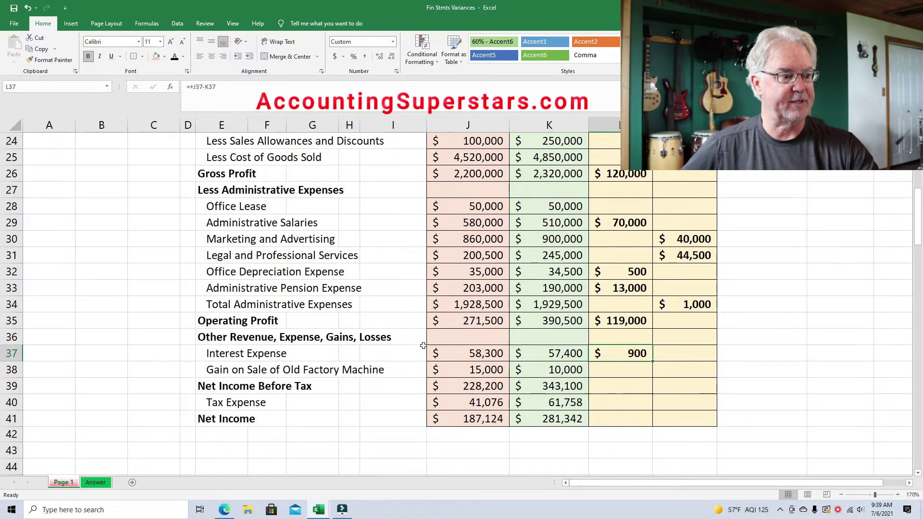
- Reveal the Unfavorable variance for Gain on Sale of Old Factory Machine in cell M38 with the black font color
{"action": "left_click", "coordinate": [244, 381]}
{"action": "left_click", "coordinate": [216, 372]}
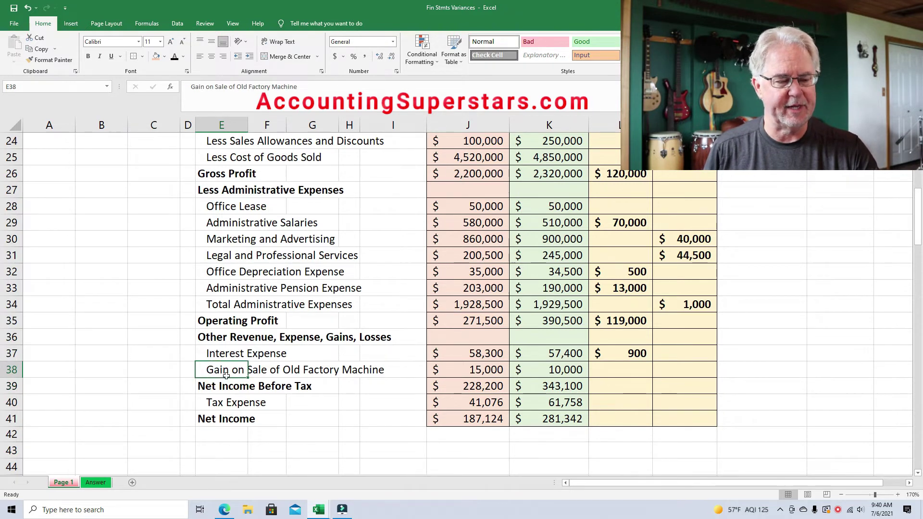
{"action": "left_click", "coordinate": [483, 369]}
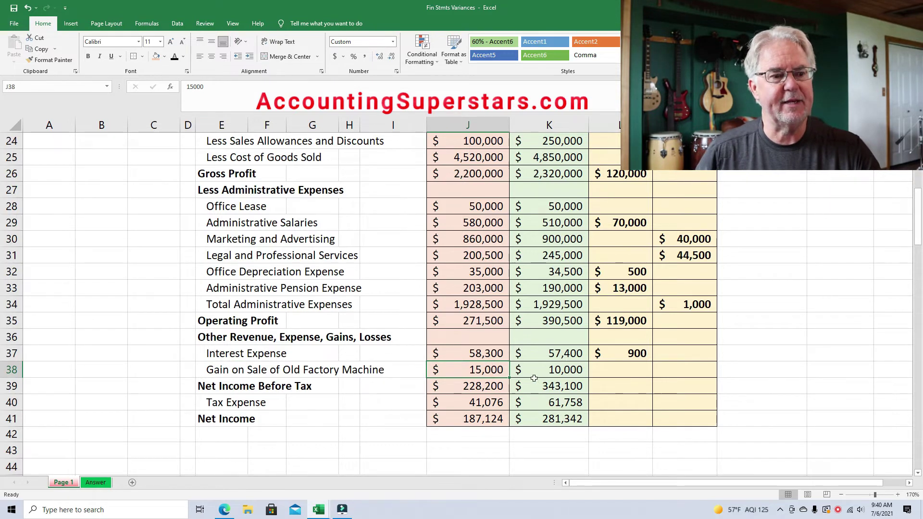
{"action": "left_click", "coordinate": [551, 371]}
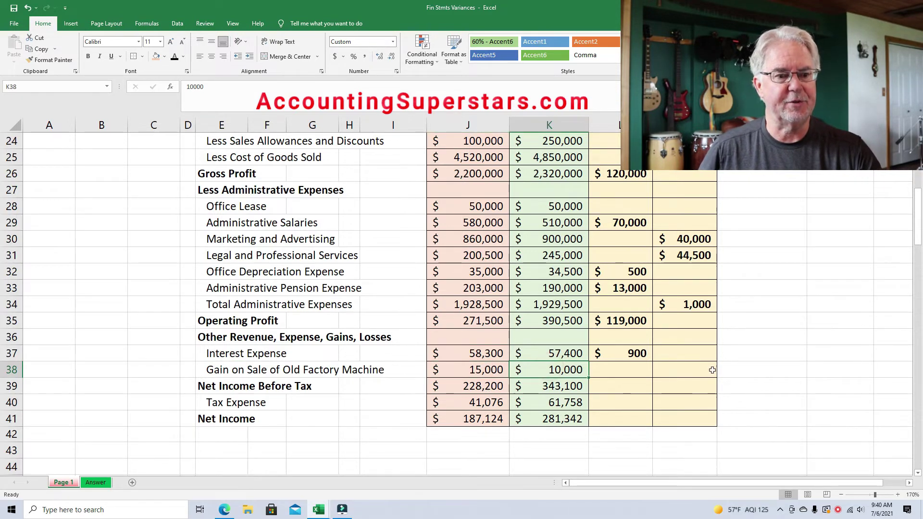
{"action": "left_click", "coordinate": [683, 371]}
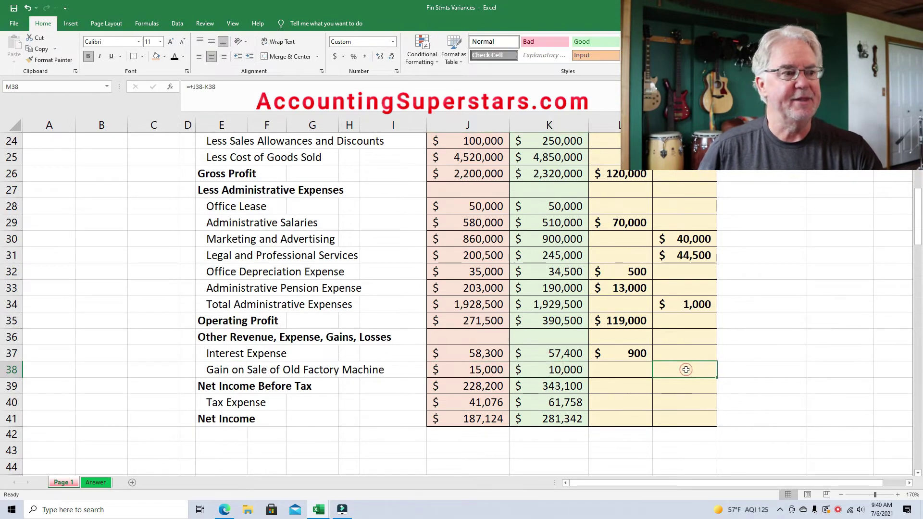
{"action": "left_click", "coordinate": [174, 57]}
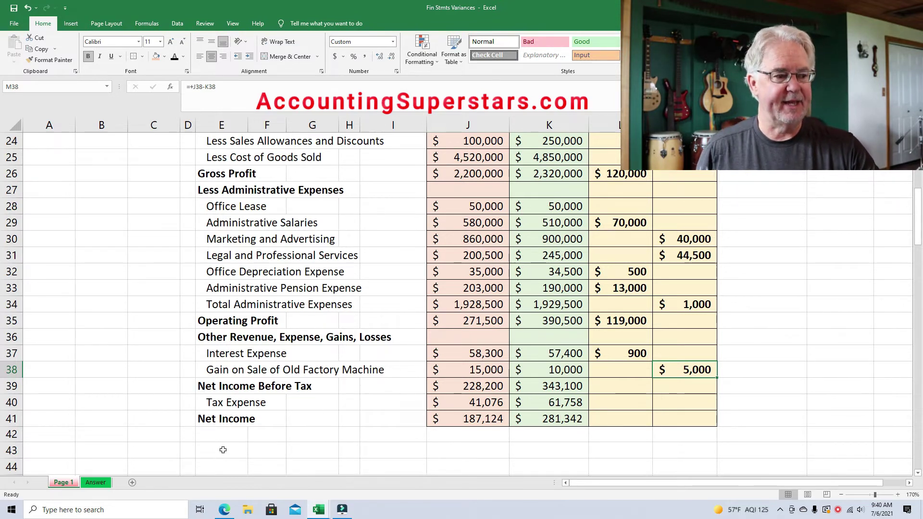
- Reveal the Favorable variance for Net Income Before Tax in cell L39 by making its font black
{"action": "left_click", "coordinate": [434, 390]}
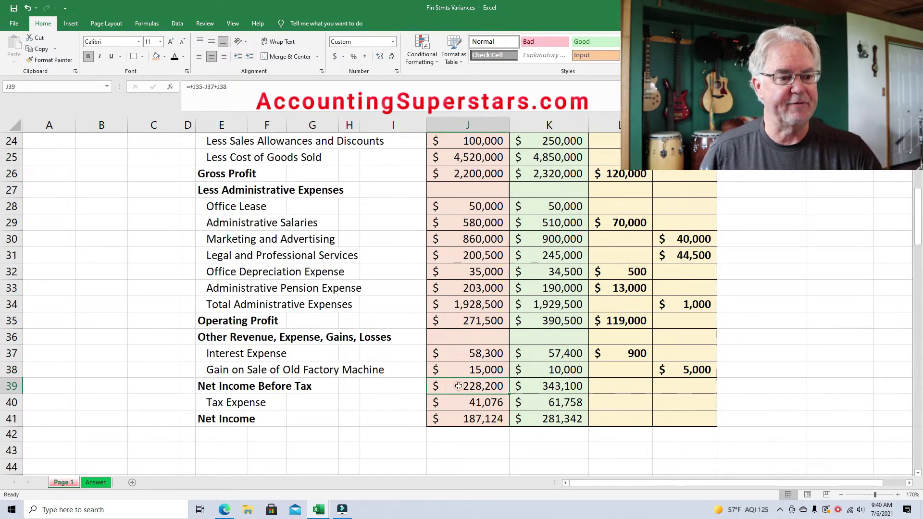
{"action": "left_click", "coordinate": [561, 387]}
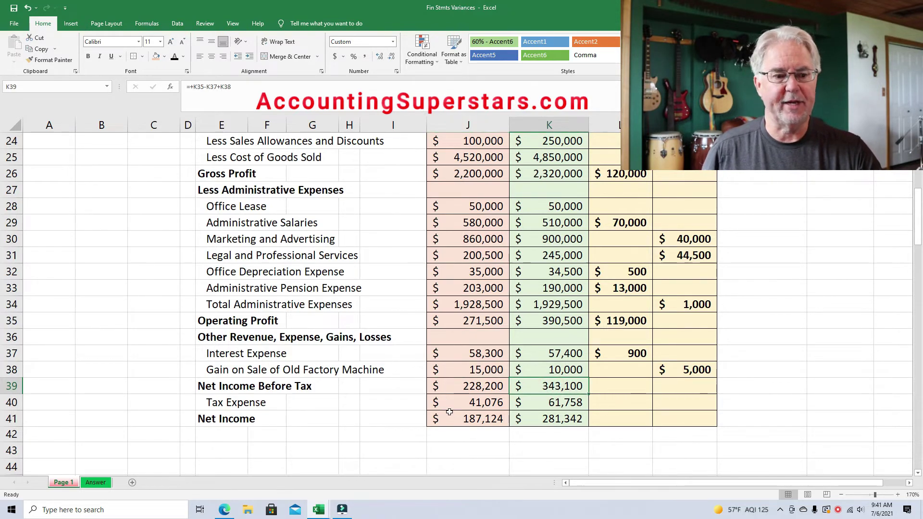
{"action": "left_click", "coordinate": [613, 386]}
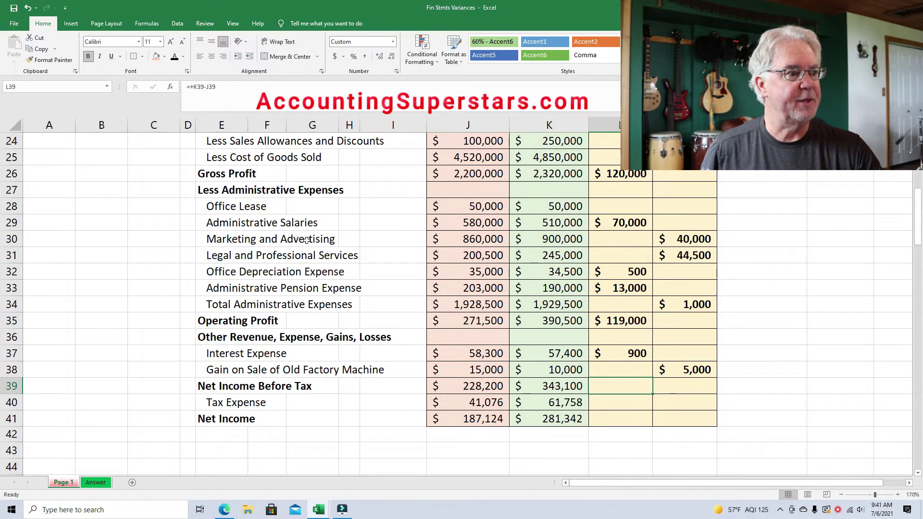
{"action": "left_click", "coordinate": [175, 58]}
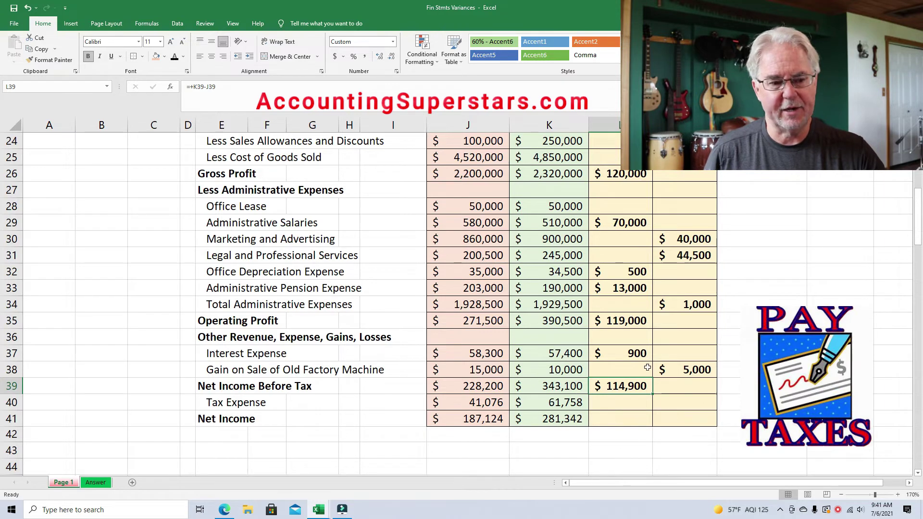
- Reveal the Unfavorable variance for Tax Expense in cell M40 by applying the black font color
{"action": "left_click", "coordinate": [471, 410]}
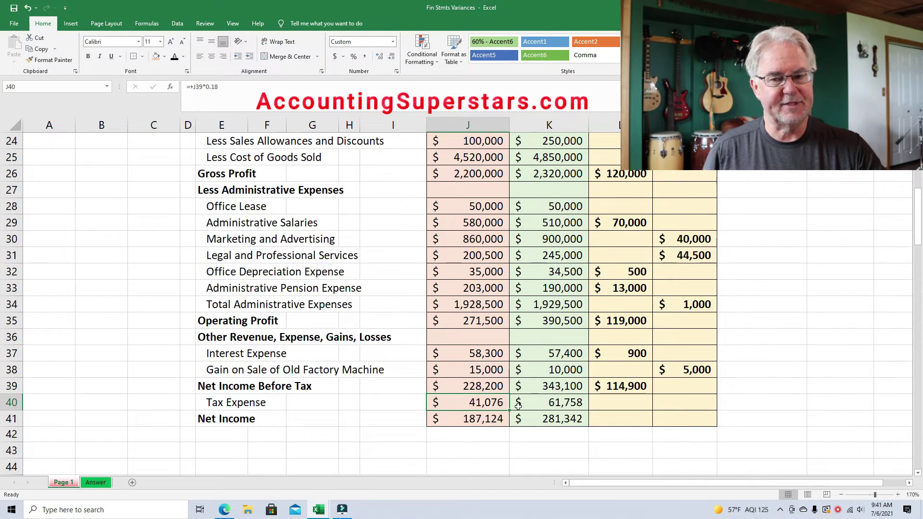
{"action": "left_click", "coordinate": [560, 402]}
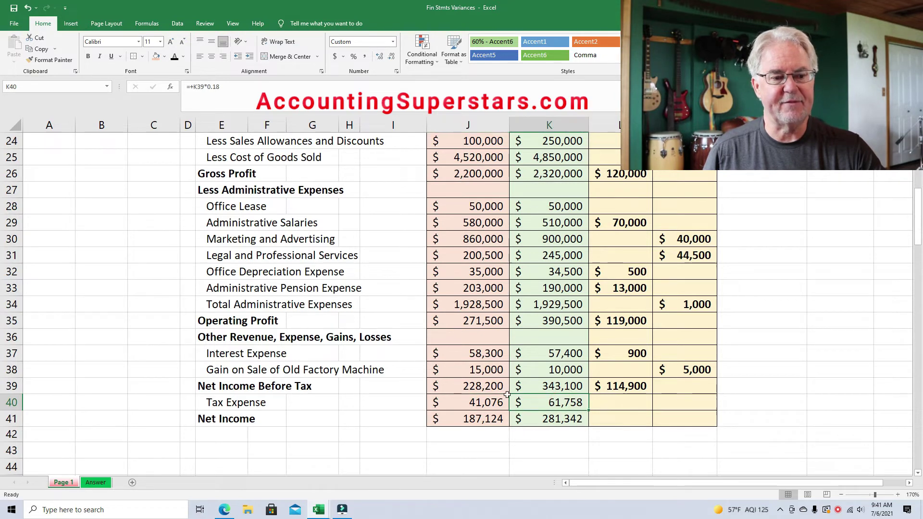
{"action": "left_click", "coordinate": [665, 406]}
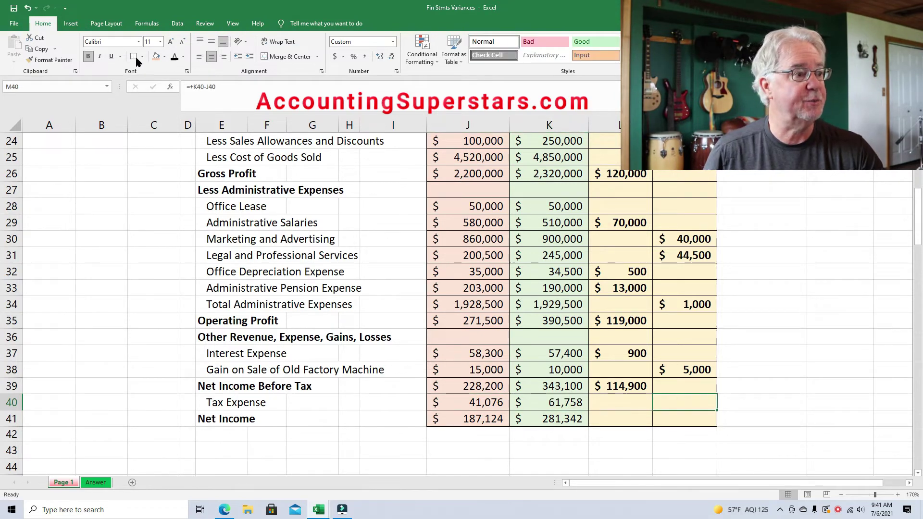
{"action": "left_click", "coordinate": [174, 58]}
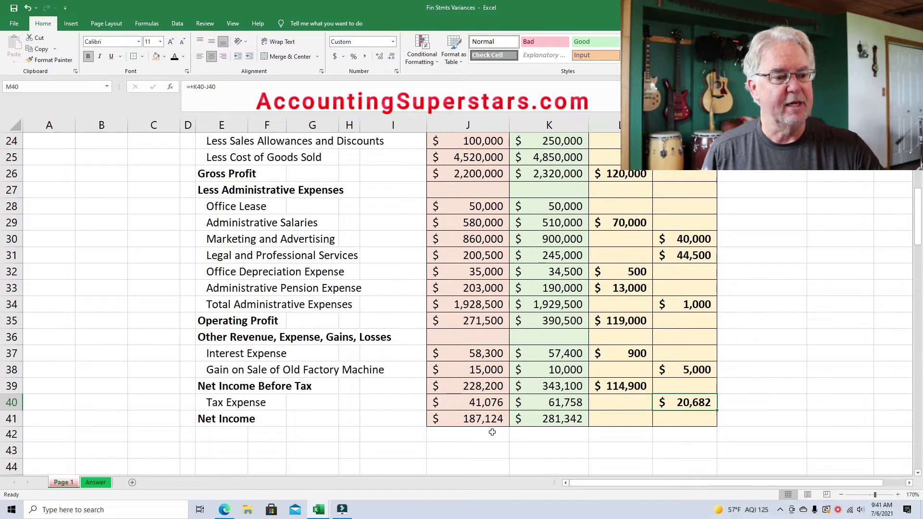
- Reveal the Favorable variance for Net Income in cell L41 by setting its font to black
{"action": "left_click", "coordinate": [543, 426]}
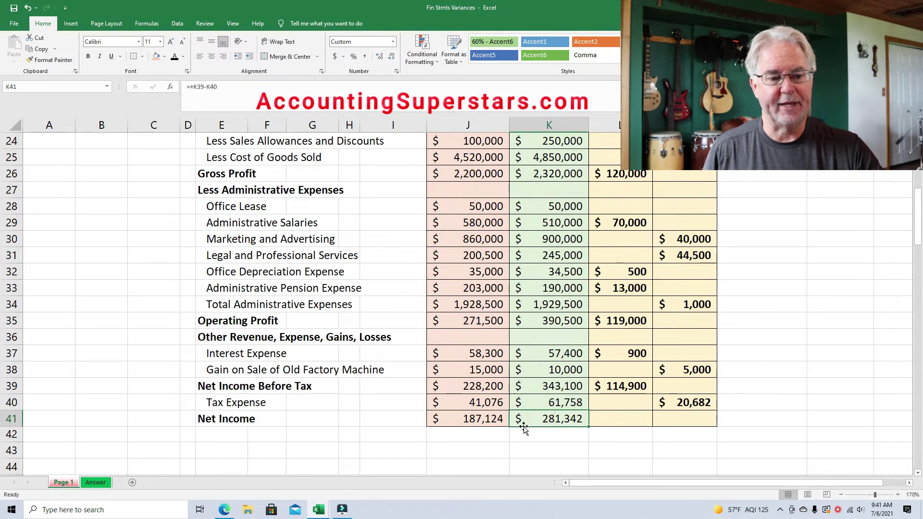
{"action": "left_click", "coordinate": [610, 421]}
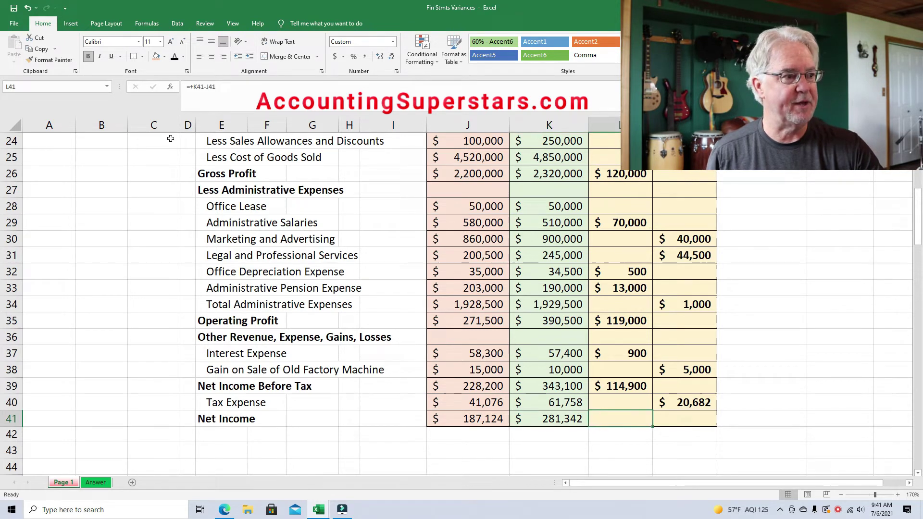
{"action": "left_click", "coordinate": [175, 56]}
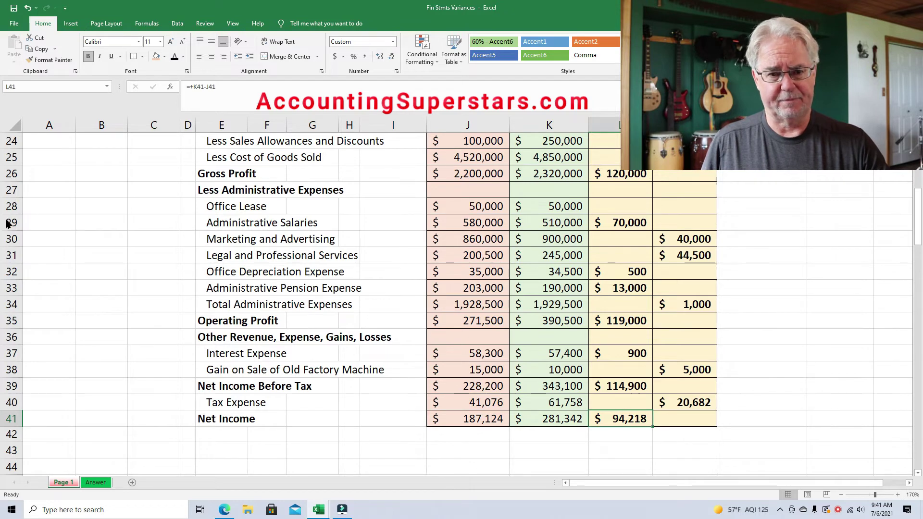
- Highlight the Unfavorable variance for Sales Allowances and Discounts in cell M24 with the standard orange fill color
{"action": "left_click_drag", "start_coordinate": [919, 223], "coordinate": [918, 202]}
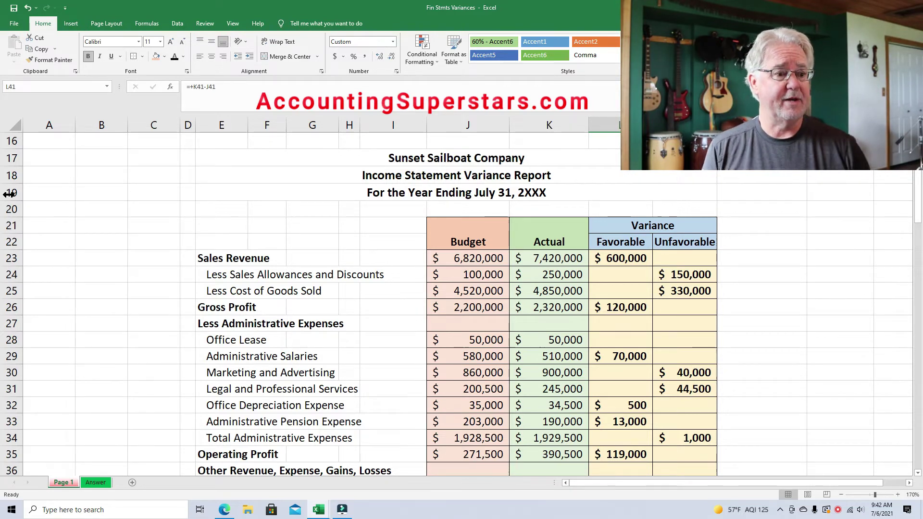
{"action": "left_click", "coordinate": [607, 258]}
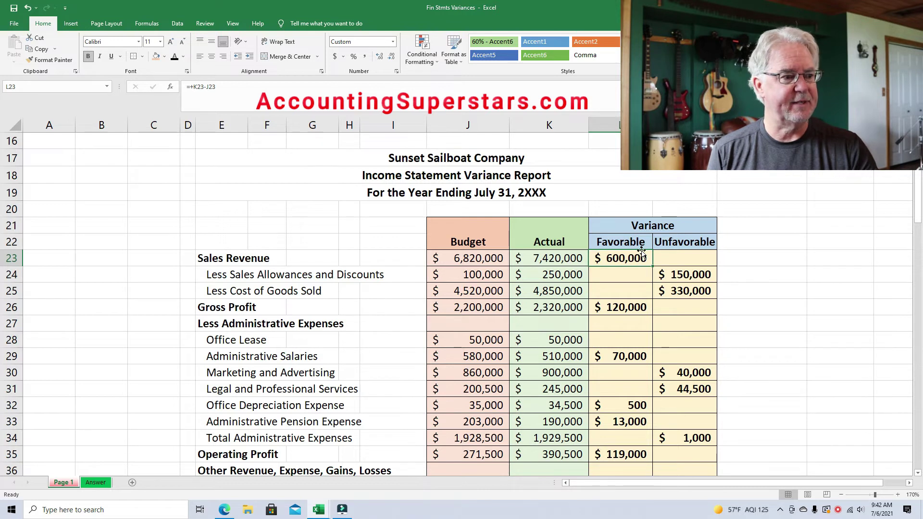
{"action": "left_click", "coordinate": [684, 275]}
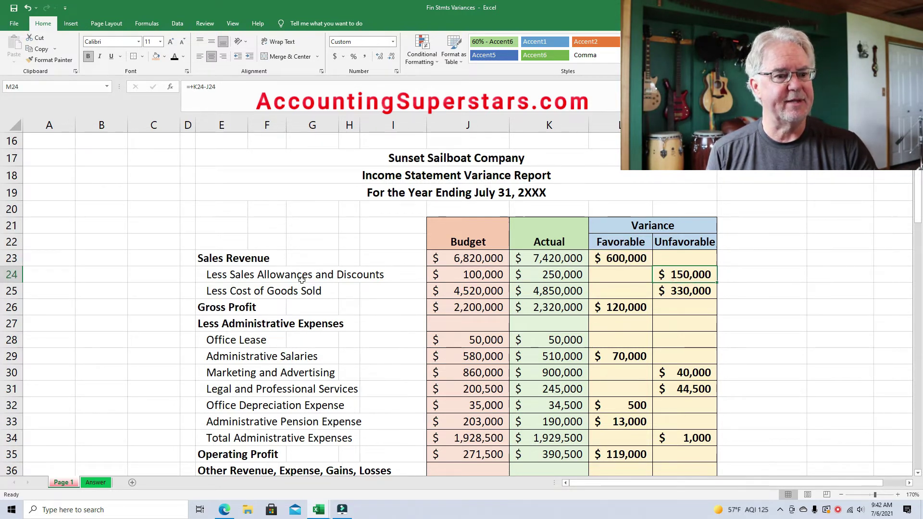
{"action": "left_click", "coordinate": [164, 57]}
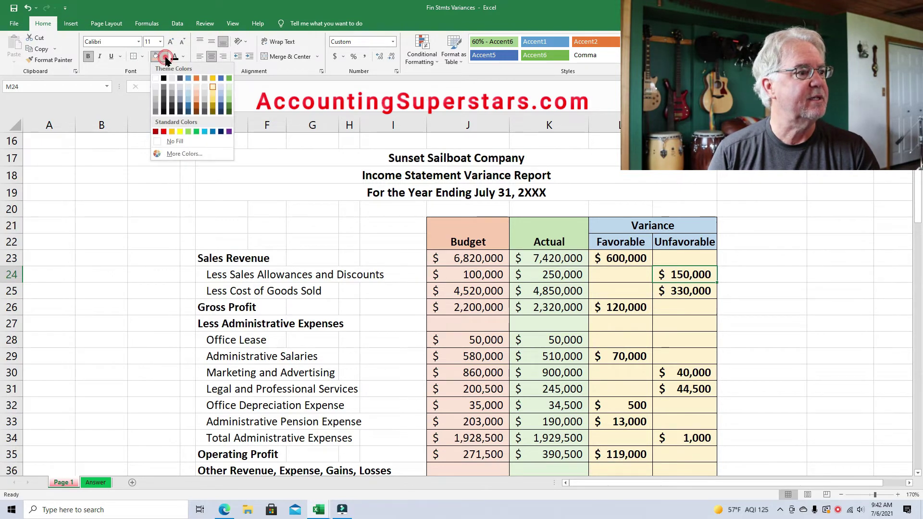
{"action": "left_click", "coordinate": [171, 131]}
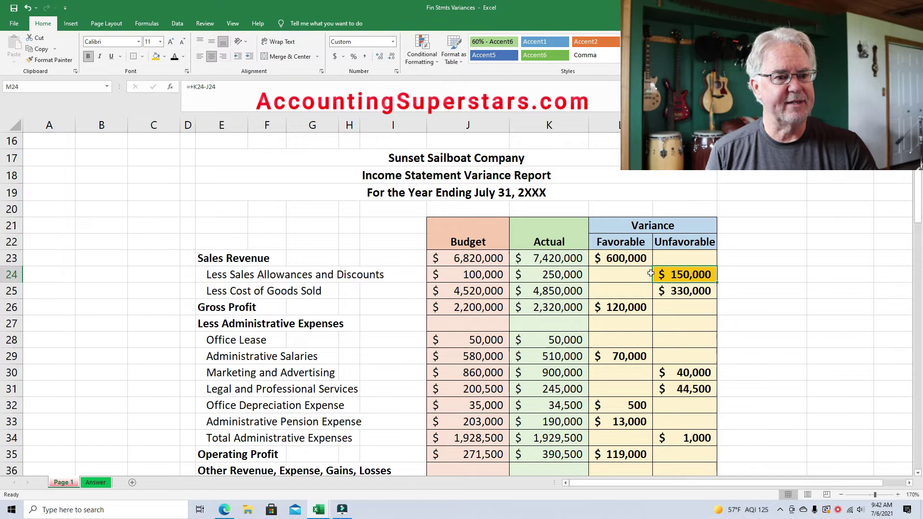
- Highlight the Unfavorable variance for Cost of Goods Sold in cell M25 with the same orange fill
{"action": "left_click", "coordinate": [613, 256]}
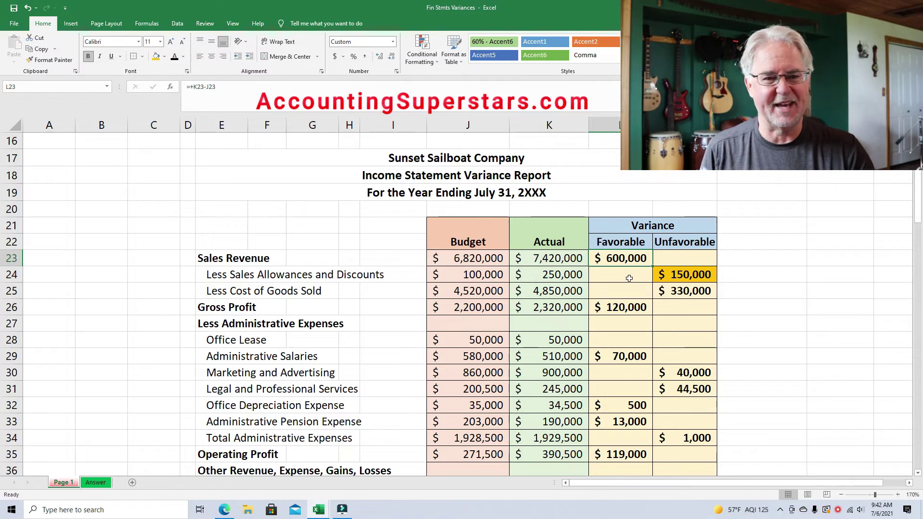
{"action": "left_click", "coordinate": [688, 271]}
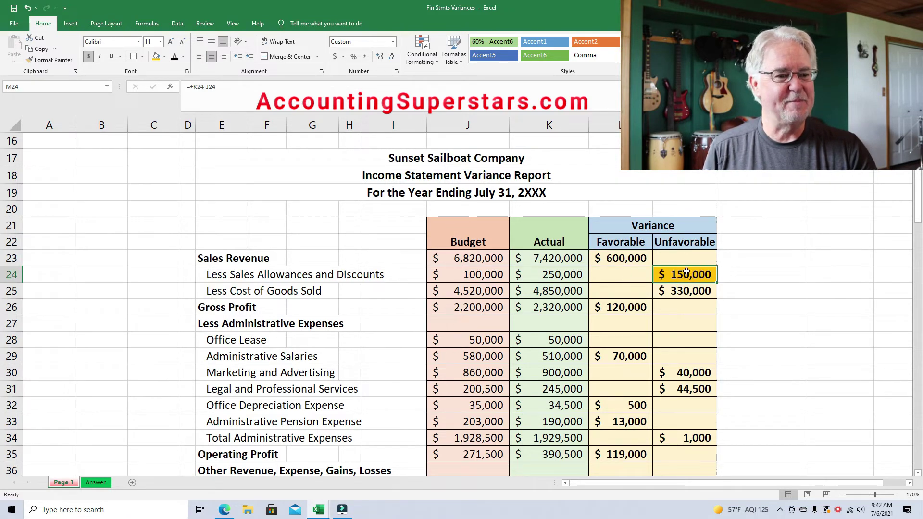
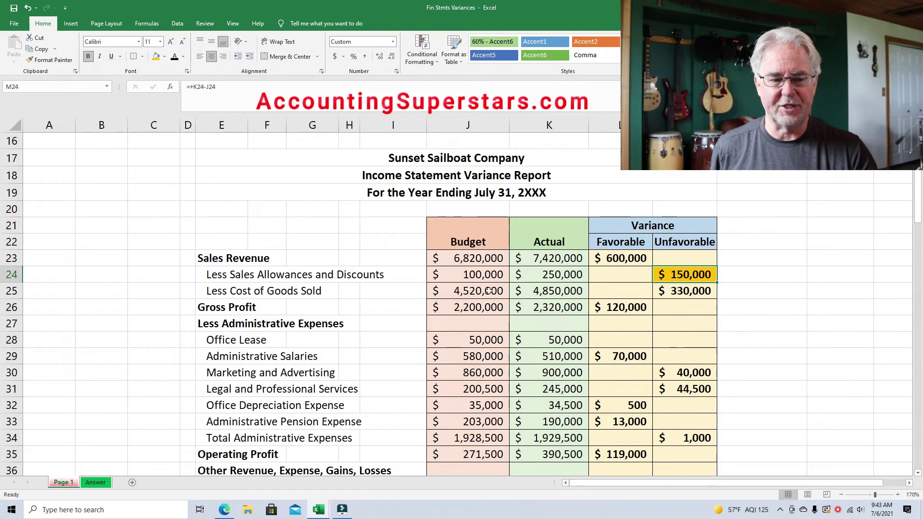
{"action": "left_click", "coordinate": [673, 294]}
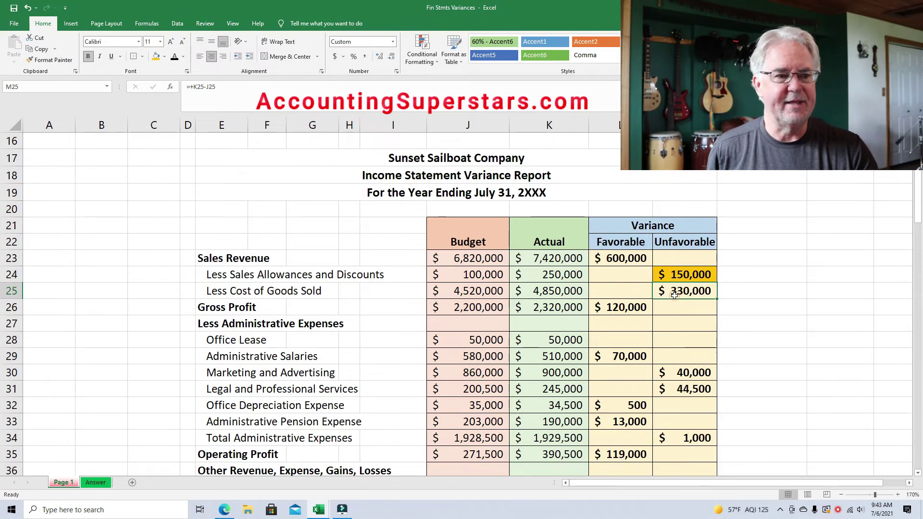
{"action": "left_click", "coordinate": [160, 58]}
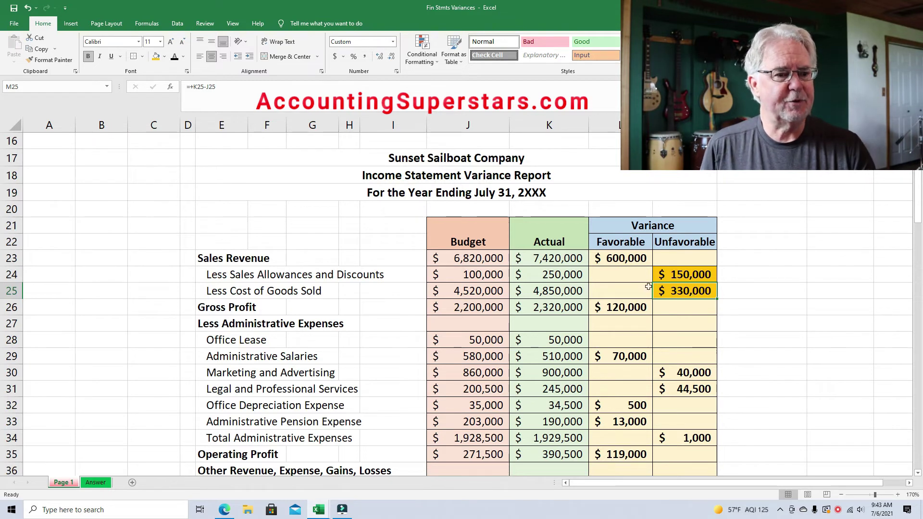
- Fill the Favorable Administrative Salaries variance in L29 and the Unfavorable Legal and Professional Services variance in M31 with orange
{"action": "left_click", "coordinate": [632, 309]}
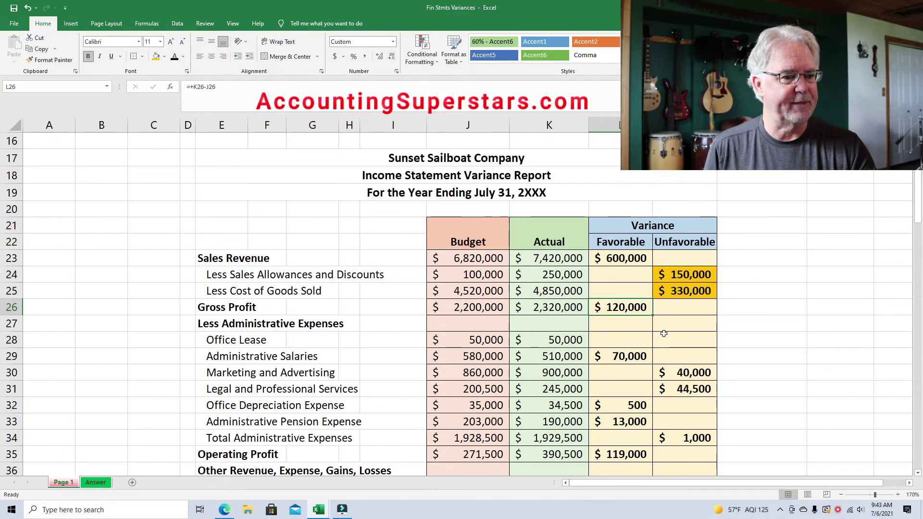
{"action": "left_click", "coordinate": [618, 361]}
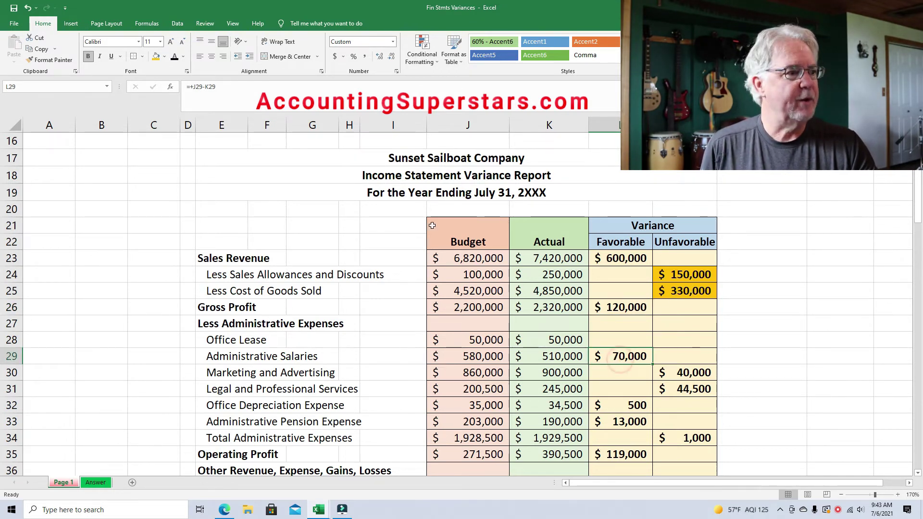
{"action": "left_click", "coordinate": [155, 58]}
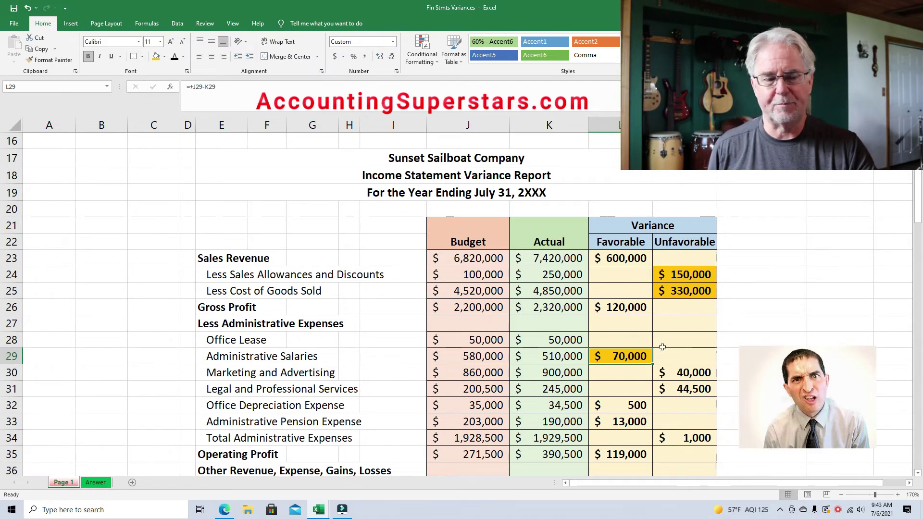
{"action": "left_click", "coordinate": [637, 360]}
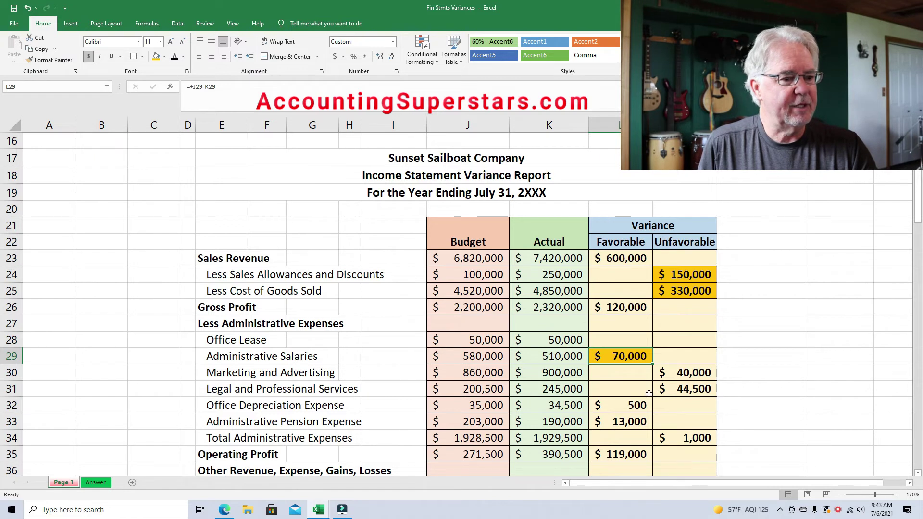
{"action": "left_click", "coordinate": [689, 389]}
{"action": "left_click", "coordinate": [156, 57]}
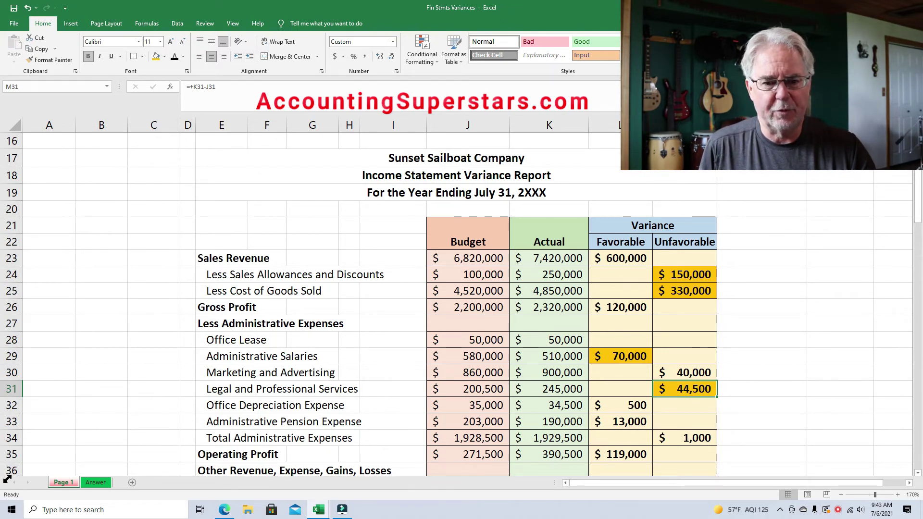
- Compare the budget and actual Administrative Pension Expense, and highlight its Favorable variance in cell L33 with the orange fill
{"action": "left_click", "coordinate": [918, 473]}
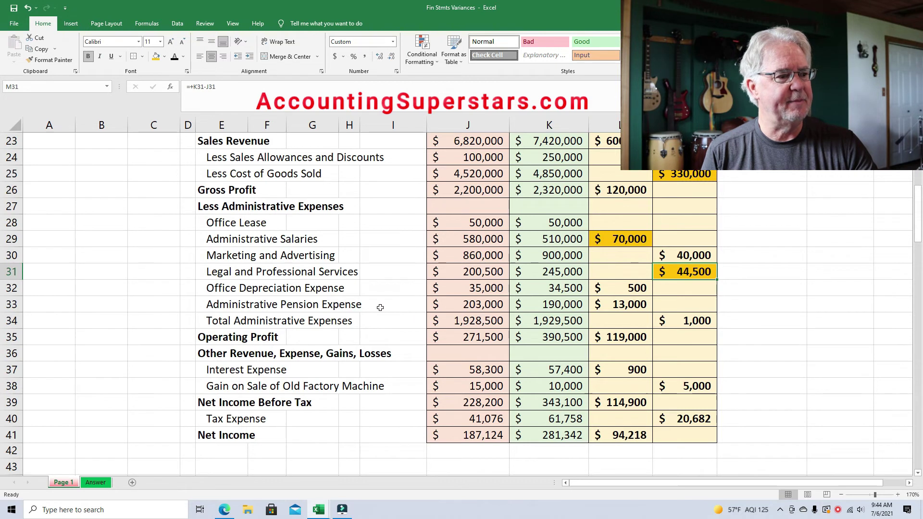
{"action": "left_click", "coordinate": [477, 306]}
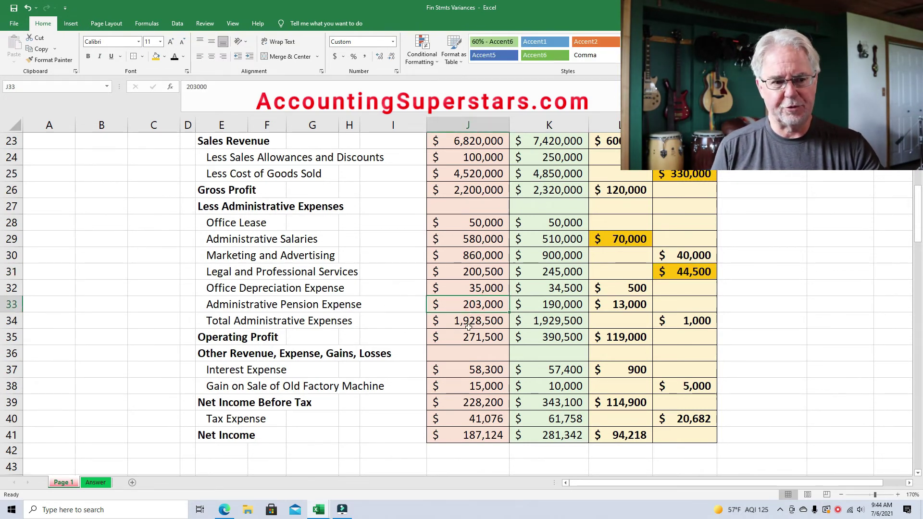
{"action": "left_click", "coordinate": [553, 303]}
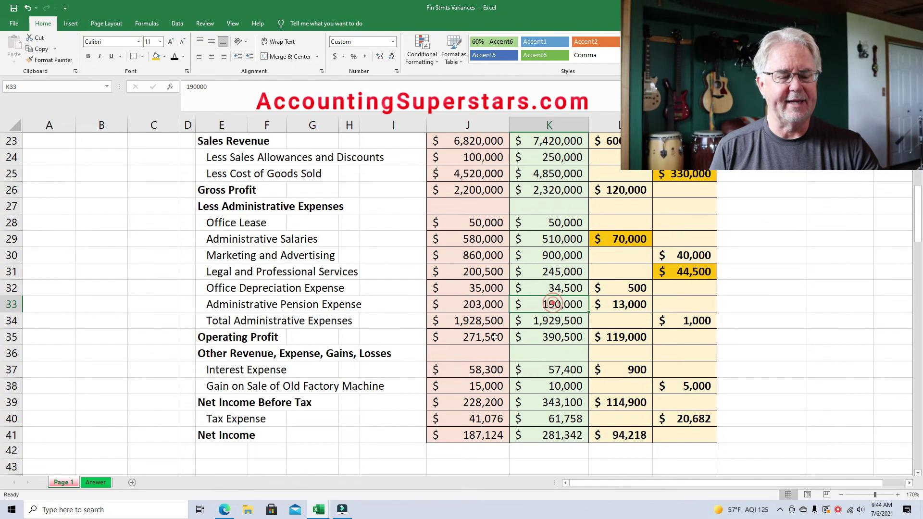
{"action": "left_click", "coordinate": [621, 305]}
{"action": "left_click", "coordinate": [156, 56]}
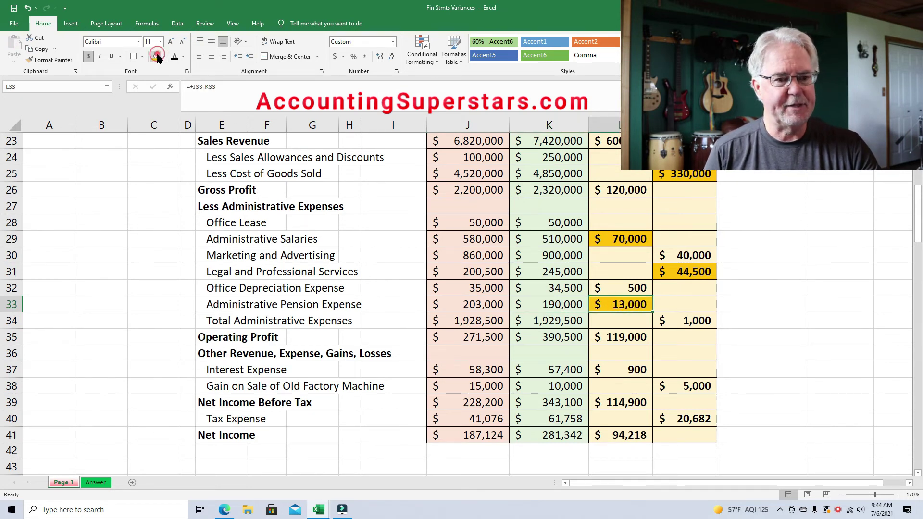
- Examine the Operating Profit variance in cell L35 and review the highlighted variances back up to the report heading
{"action": "left_click", "coordinate": [626, 323]}
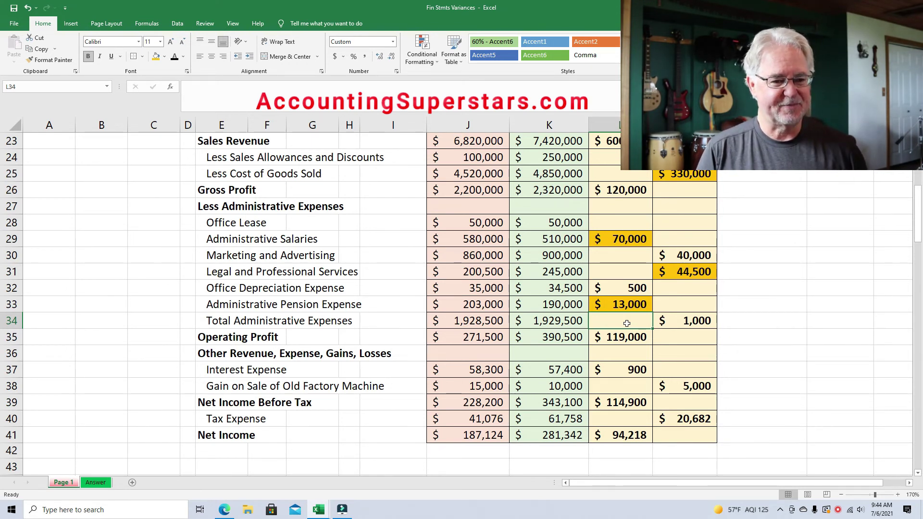
{"action": "left_click", "coordinate": [637, 339]}
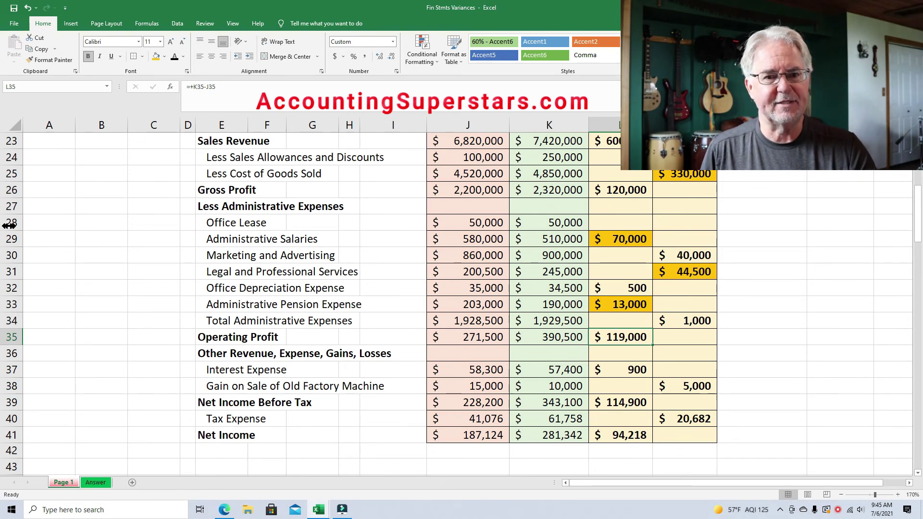
{"action": "left_click_drag", "start_coordinate": [918, 224], "coordinate": [920, 226]}
{"action": "left_click_drag", "start_coordinate": [0, 226], "coordinate": [2, 215]}
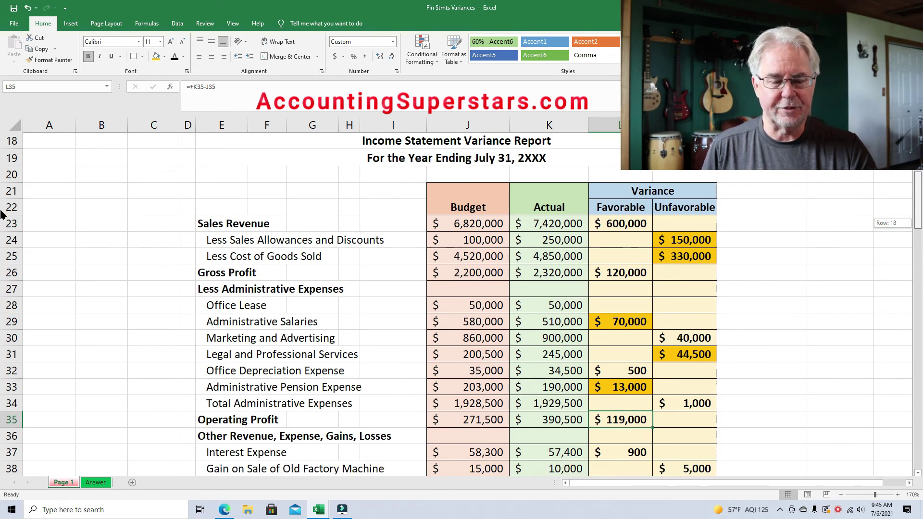
{"action": "left_click_drag", "start_coordinate": [1, 215], "coordinate": [800, 228]}
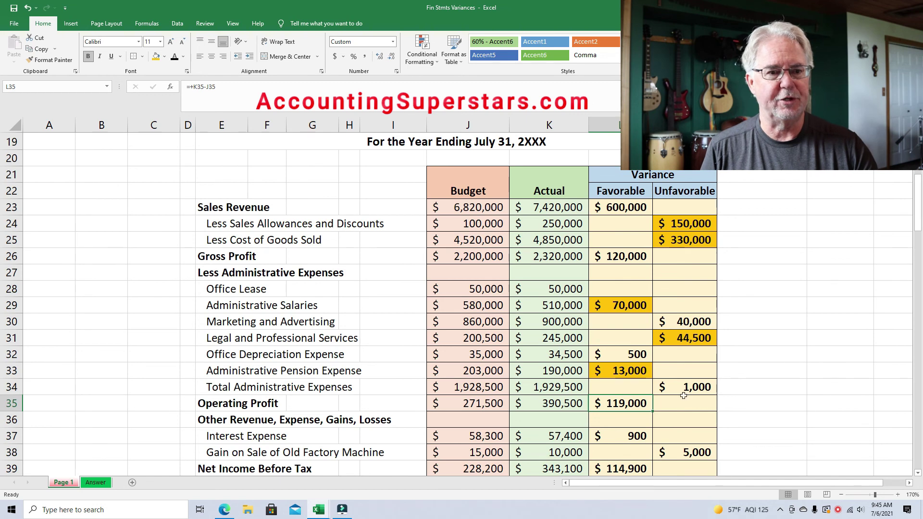
{"action": "left_click_drag", "start_coordinate": [919, 194], "coordinate": [3, 201]}
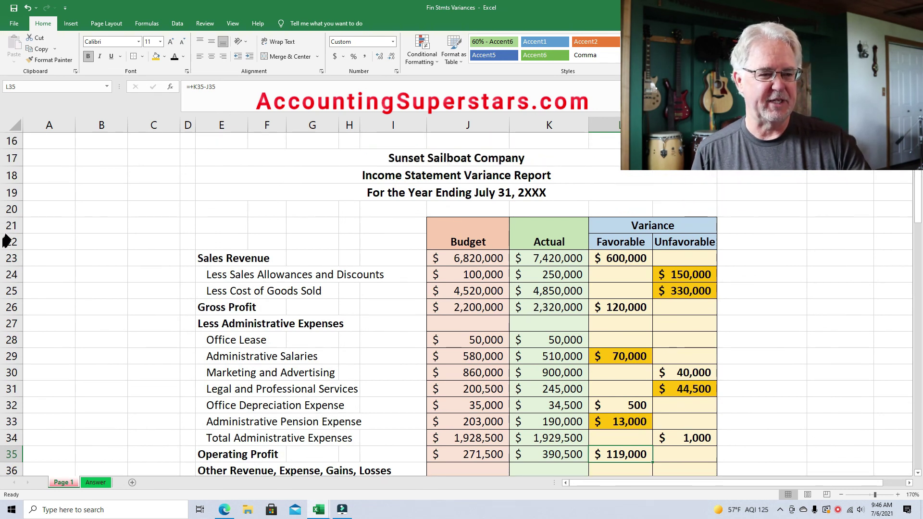